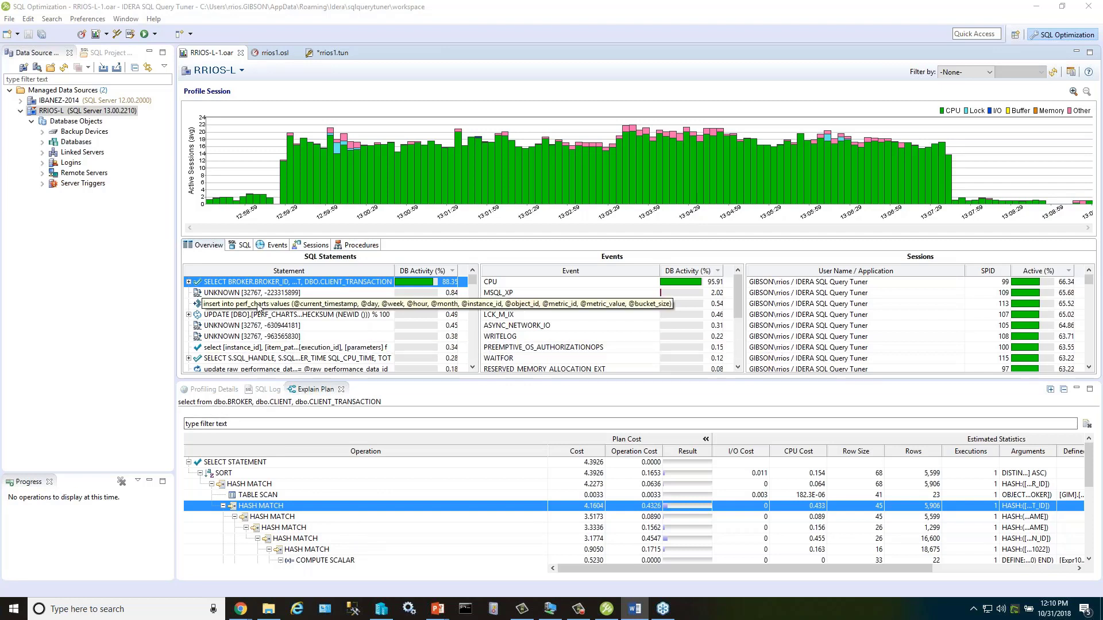
right_click(273, 286)
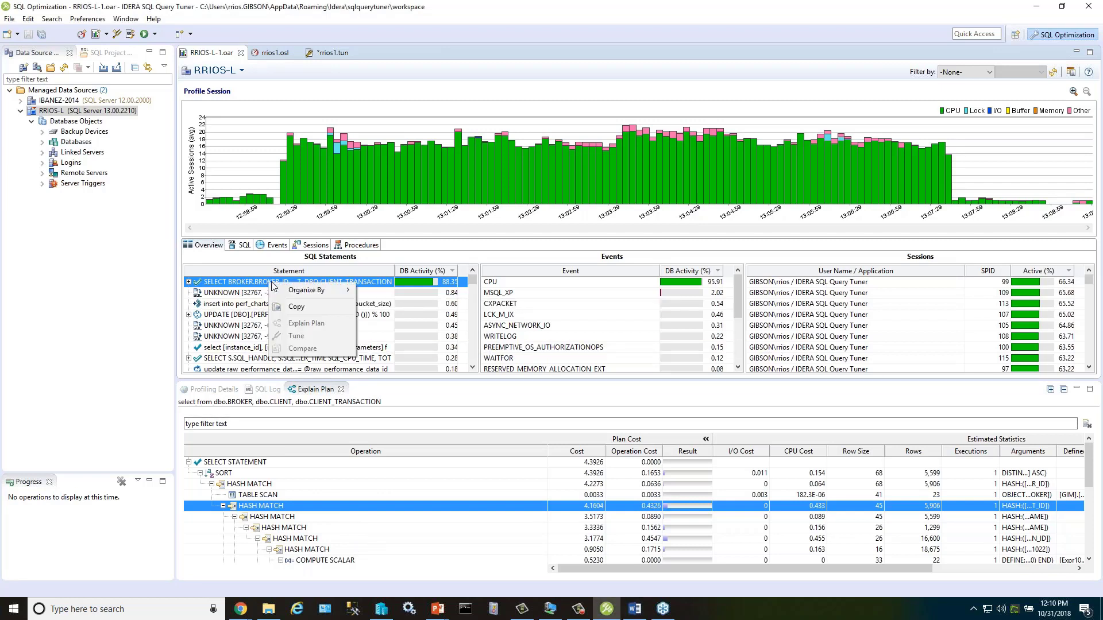
right_click(241, 305)
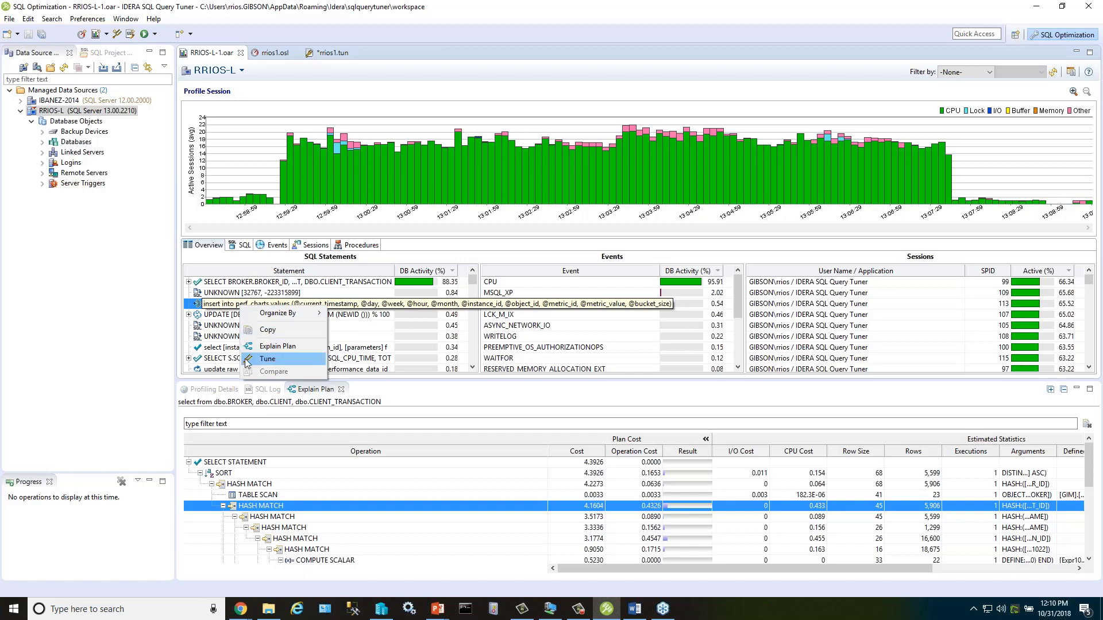
click(363, 284)
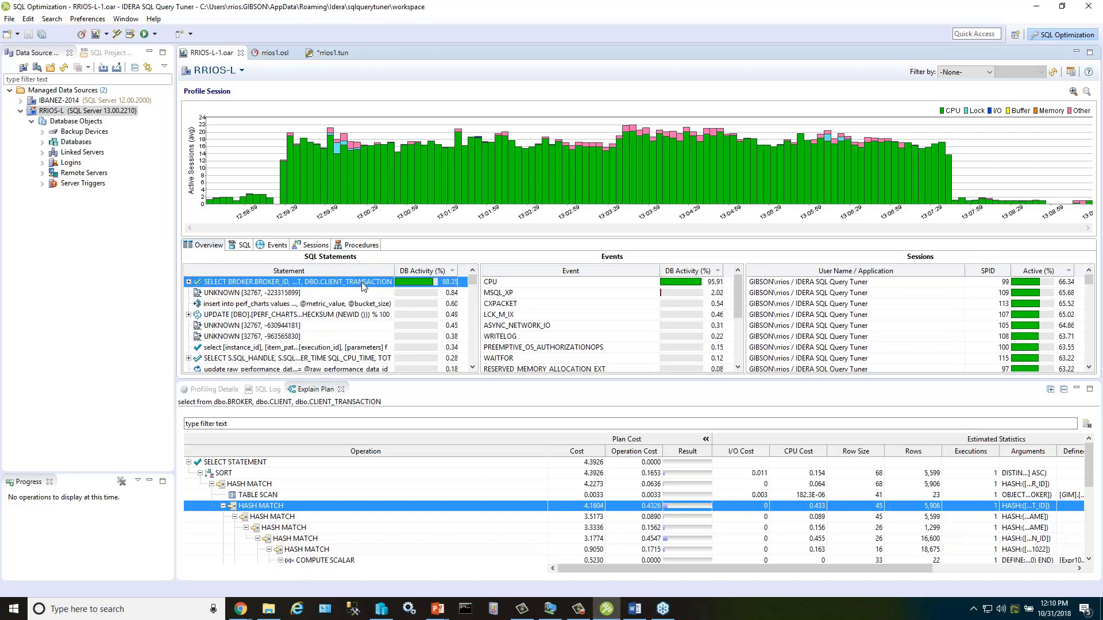
Step: Show the rrios1.tun tuning session and review the full list of generated cases for SELECT 2
click(320, 56)
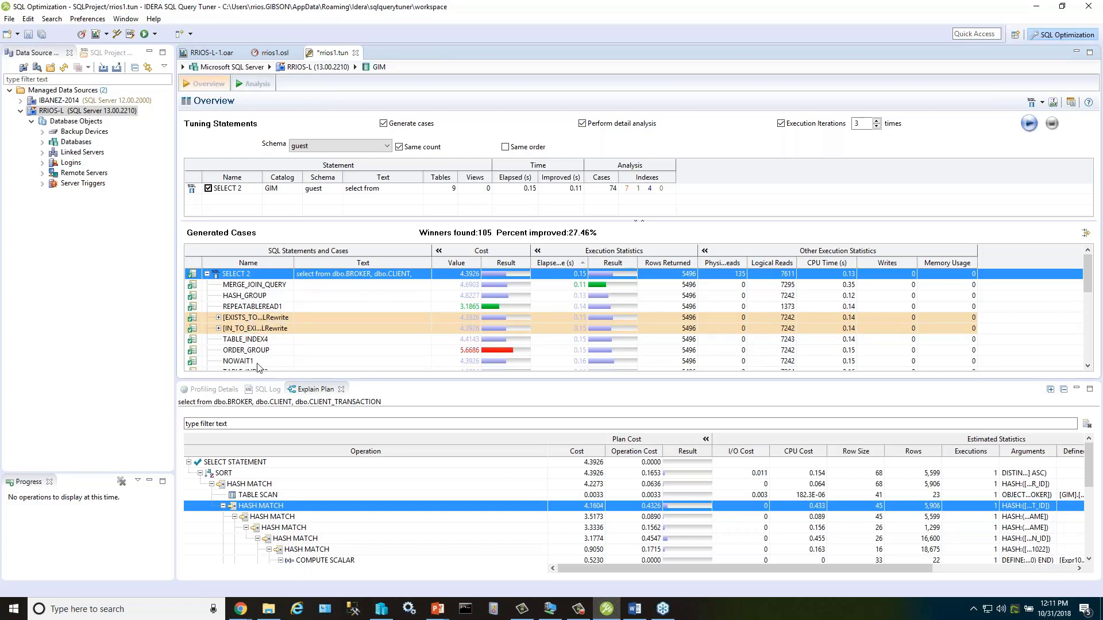
mouse_move(258, 368)
drag(1090, 272, 1097, 372)
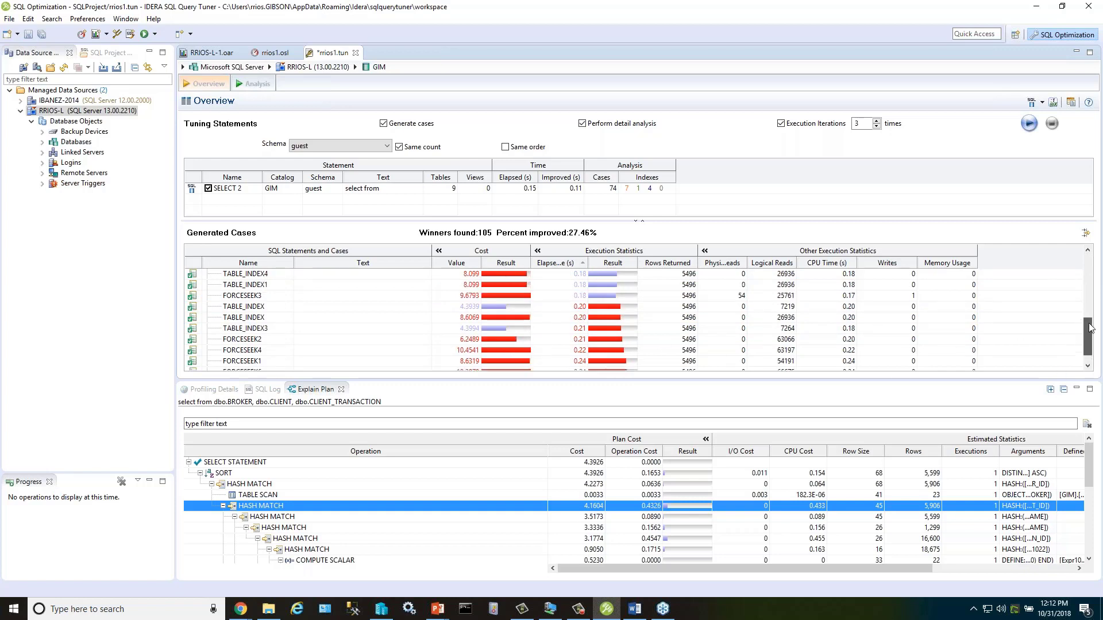
drag(1090, 336, 1089, 271)
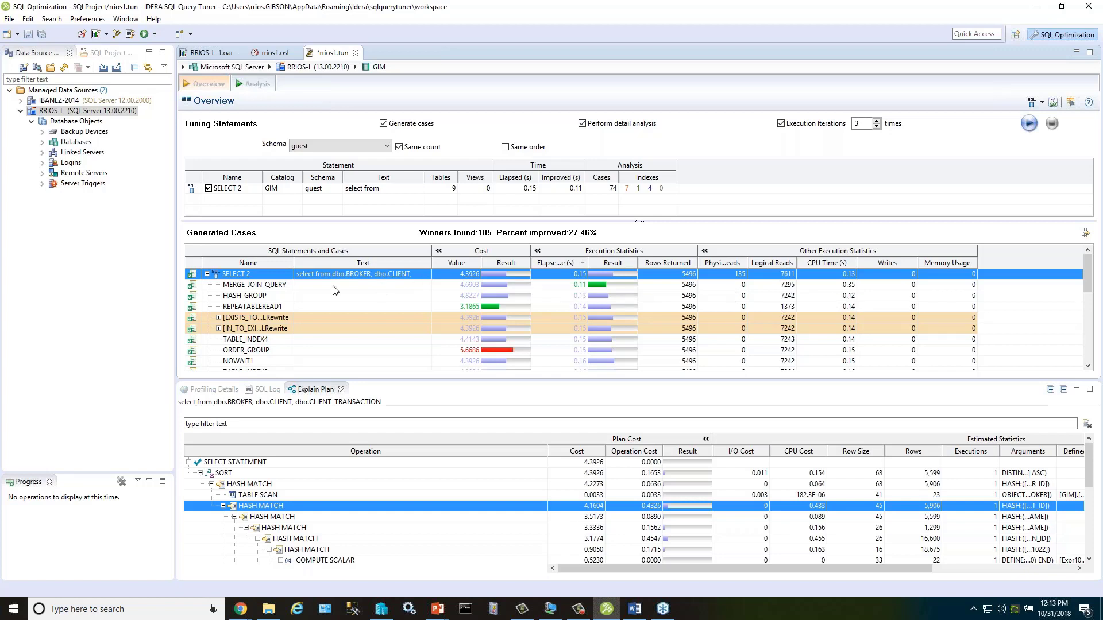
Step: Compare the HASH_GROUP case to its parent statement, inspecting the end of both SQL texts in an enlarged comparison window
mouse_move(278, 296)
click(254, 297)
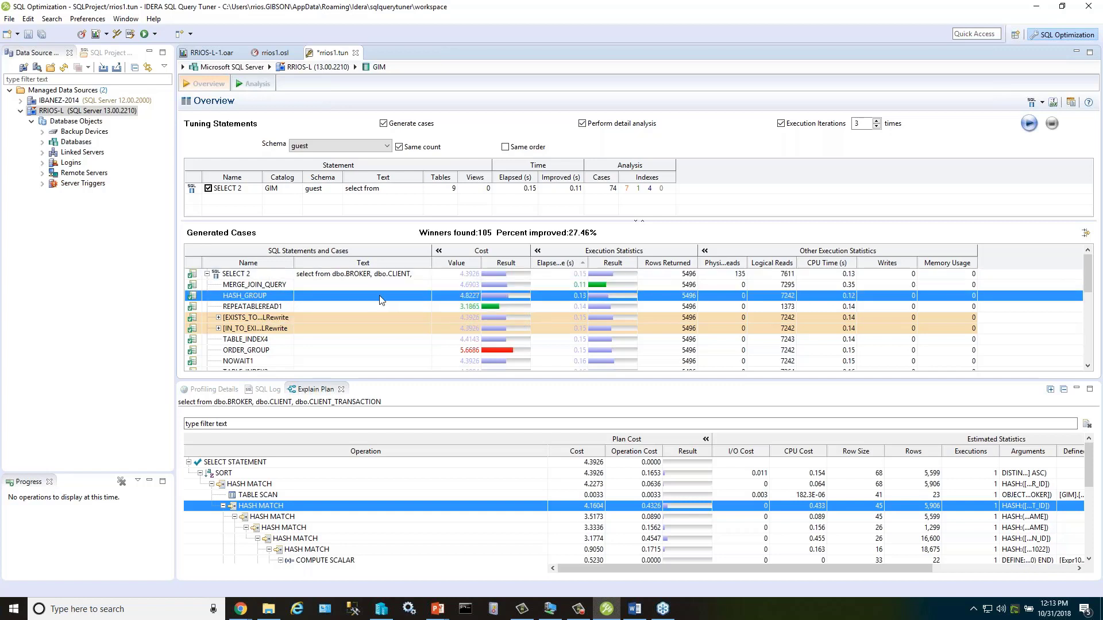
right_click(265, 297)
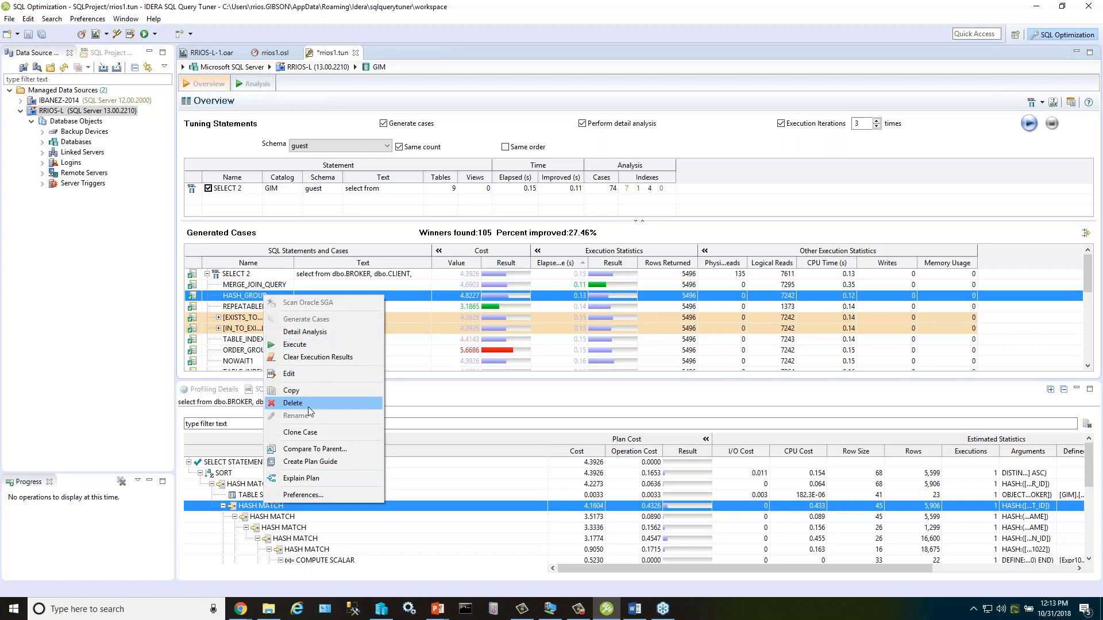
click(312, 450)
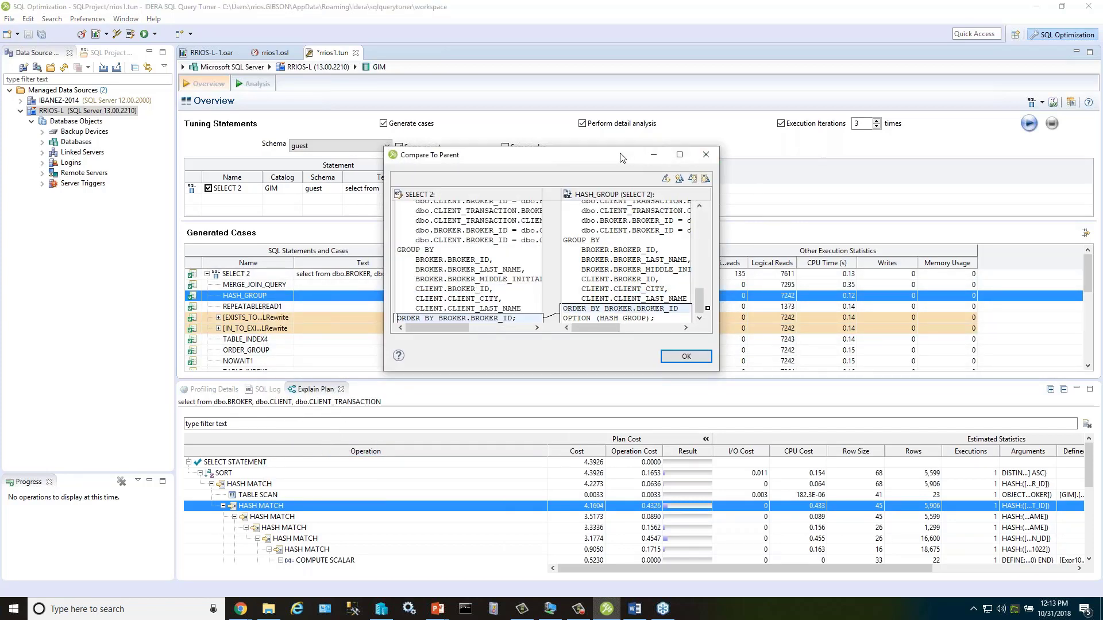
drag(622, 157, 571, 117)
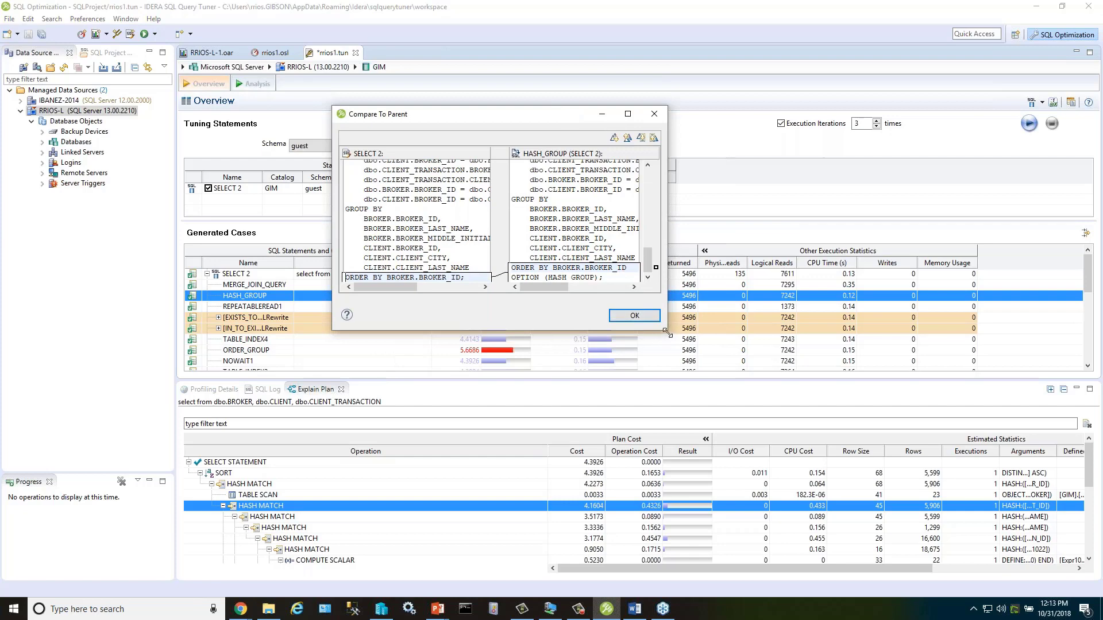
drag(668, 332, 942, 477)
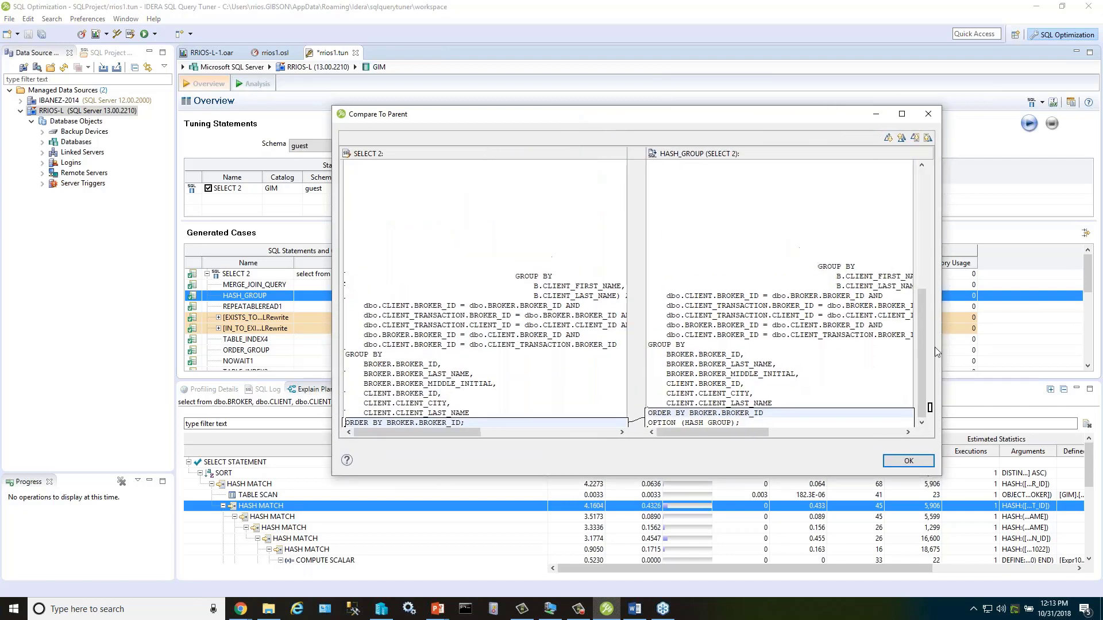
drag(922, 309, 922, 337)
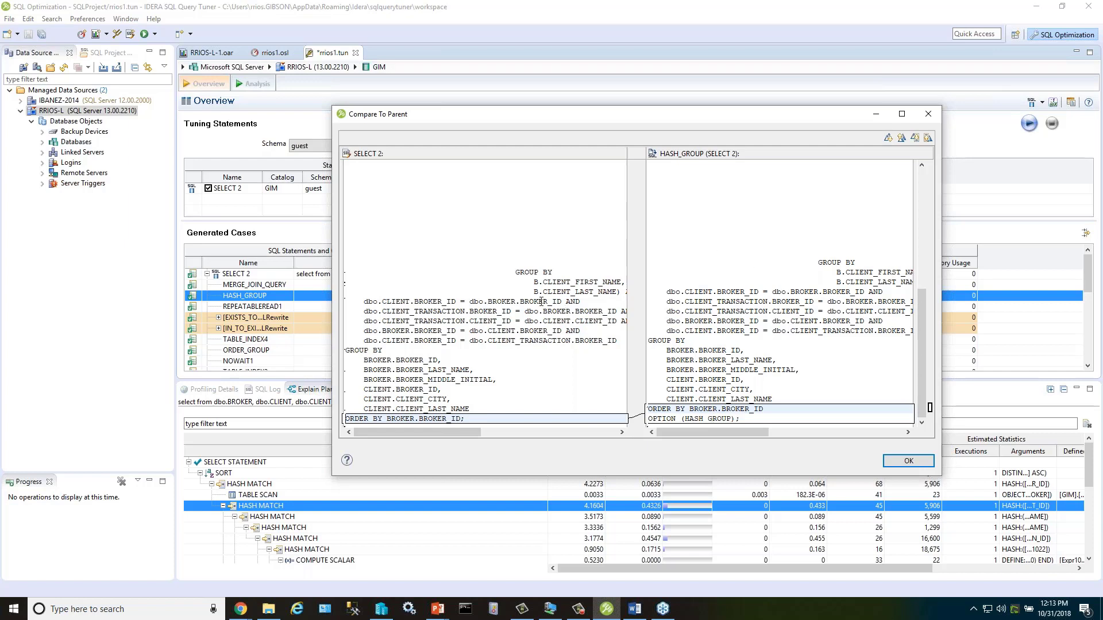
click(930, 114)
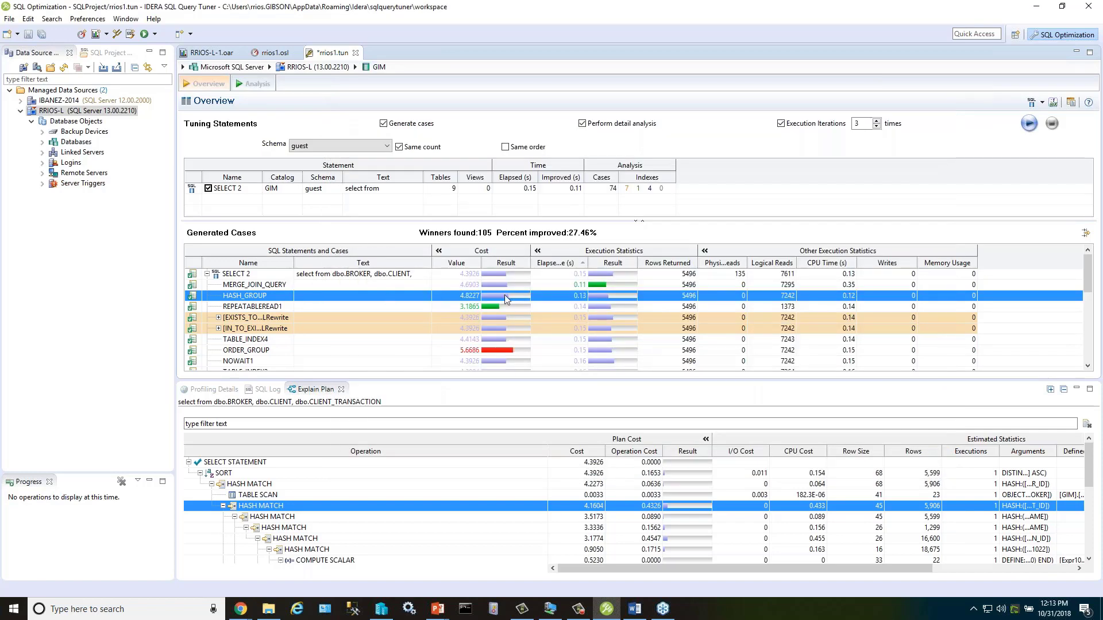
Step: Compare the MERGE_JOIN_QUERY case to its parent SELECT 2 in an enlarged window, inspecting where the SQL texts differ
click(255, 287)
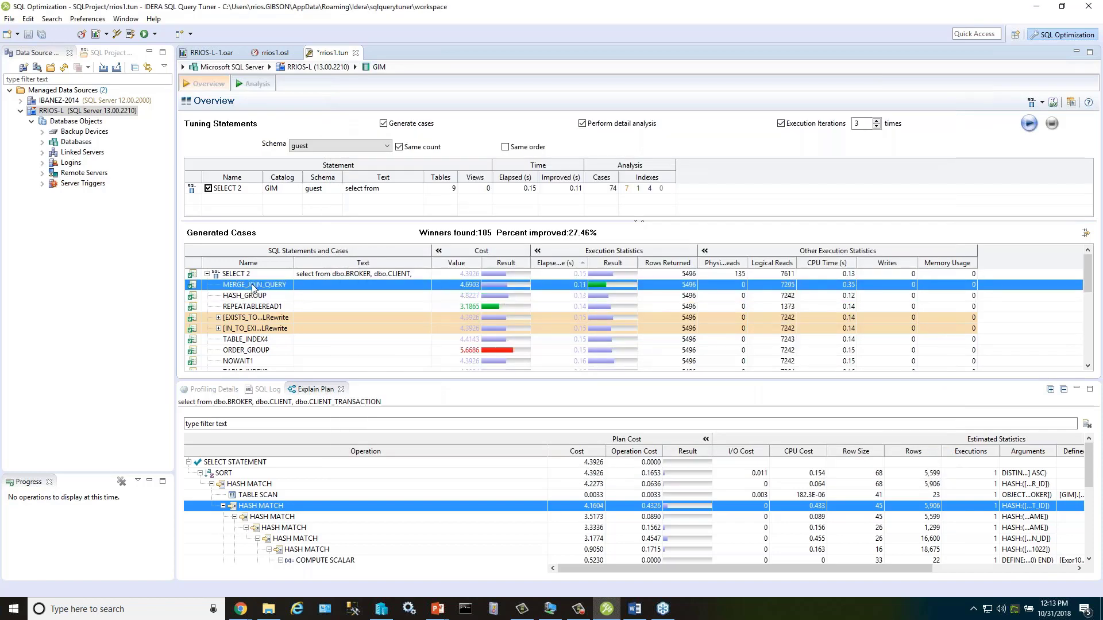
right_click(266, 286)
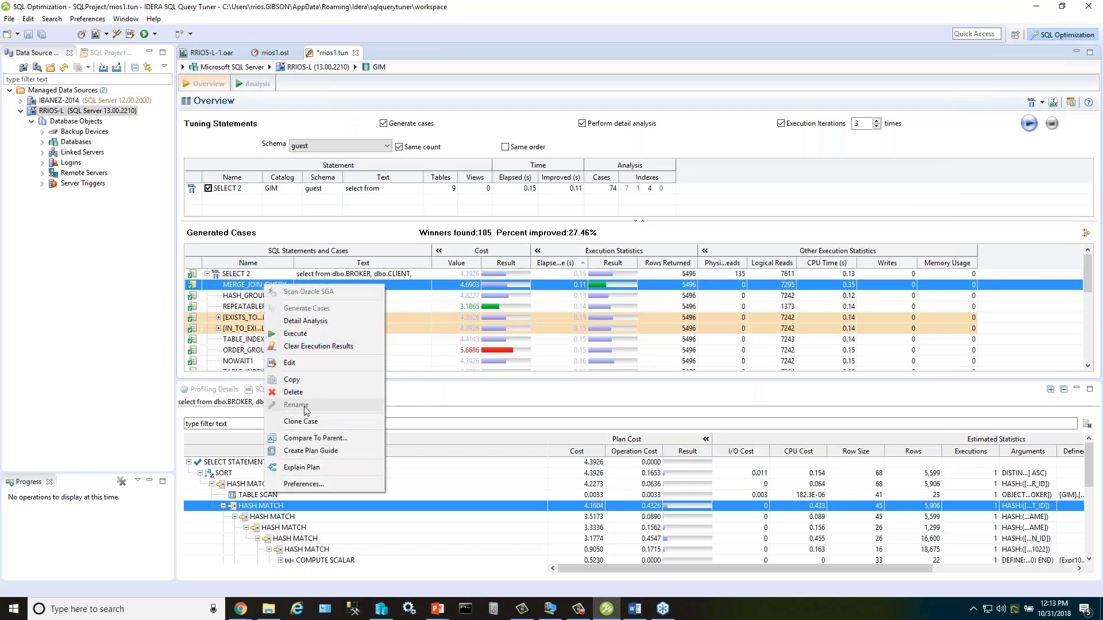
click(316, 442)
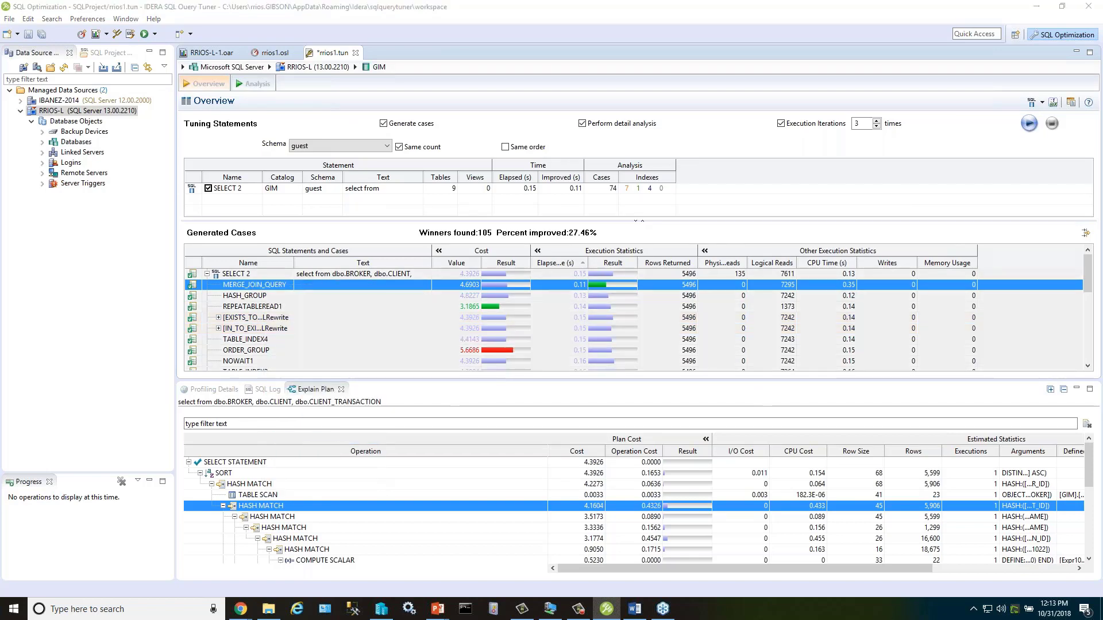
drag(719, 240, 903, 240)
drag(634, 371, 634, 494)
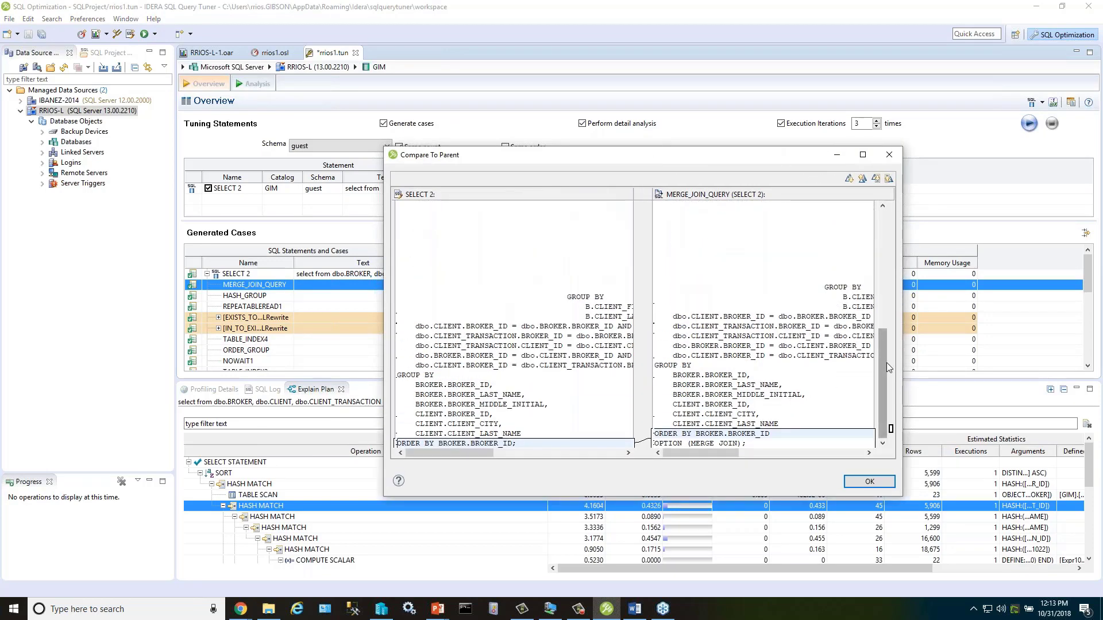
drag(887, 363, 888, 388)
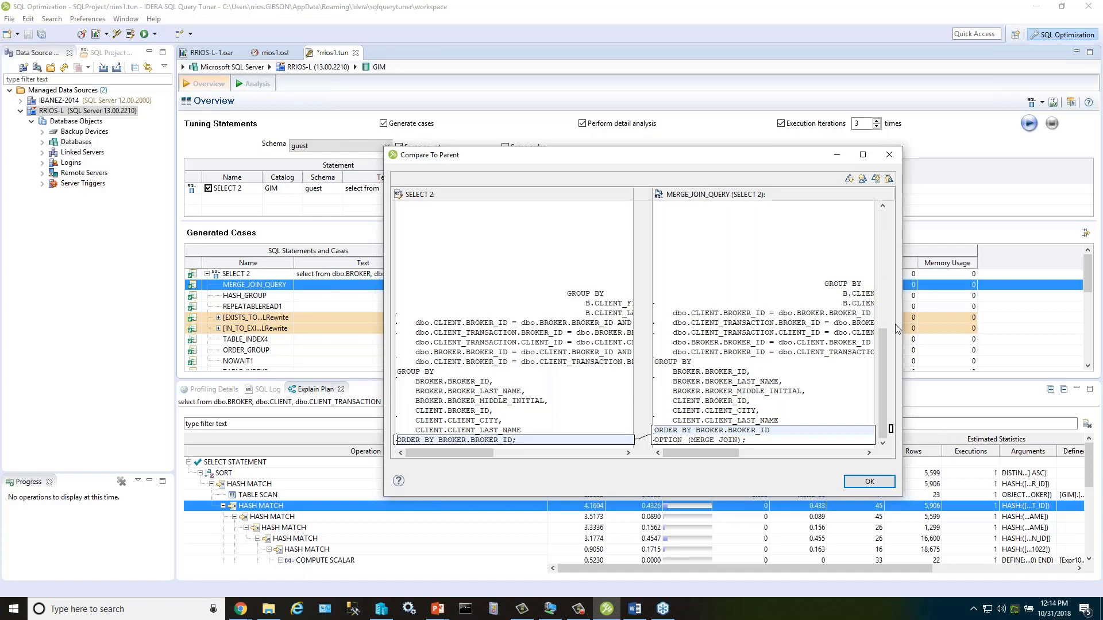
click(890, 156)
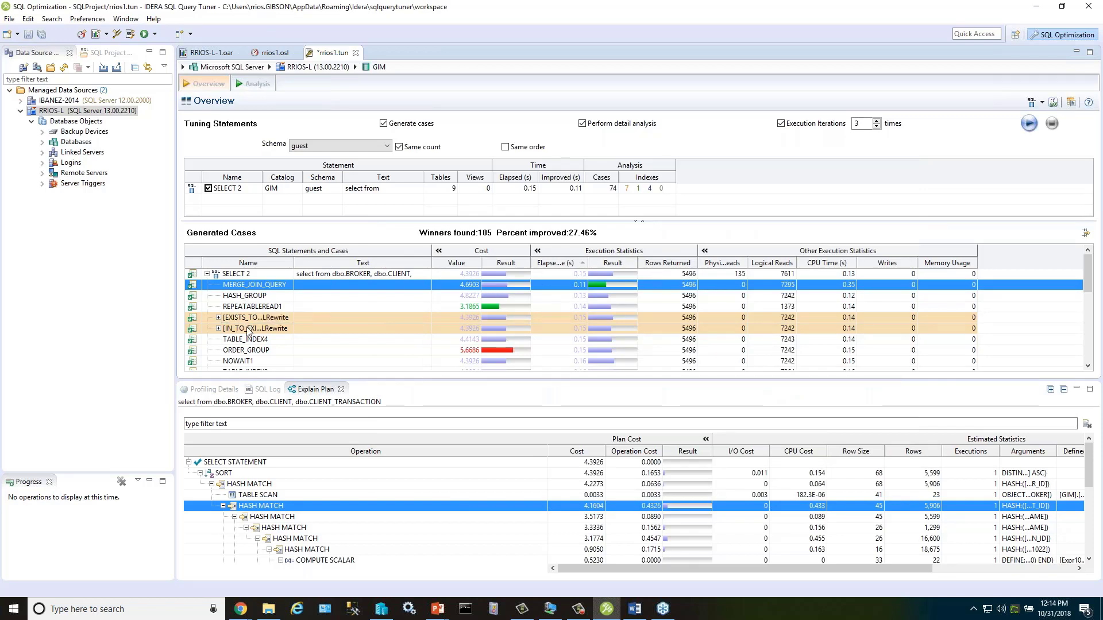
Step: Generate the explain plan for the HASH_GROUP case and review its operations and costs
right_click(248, 350)
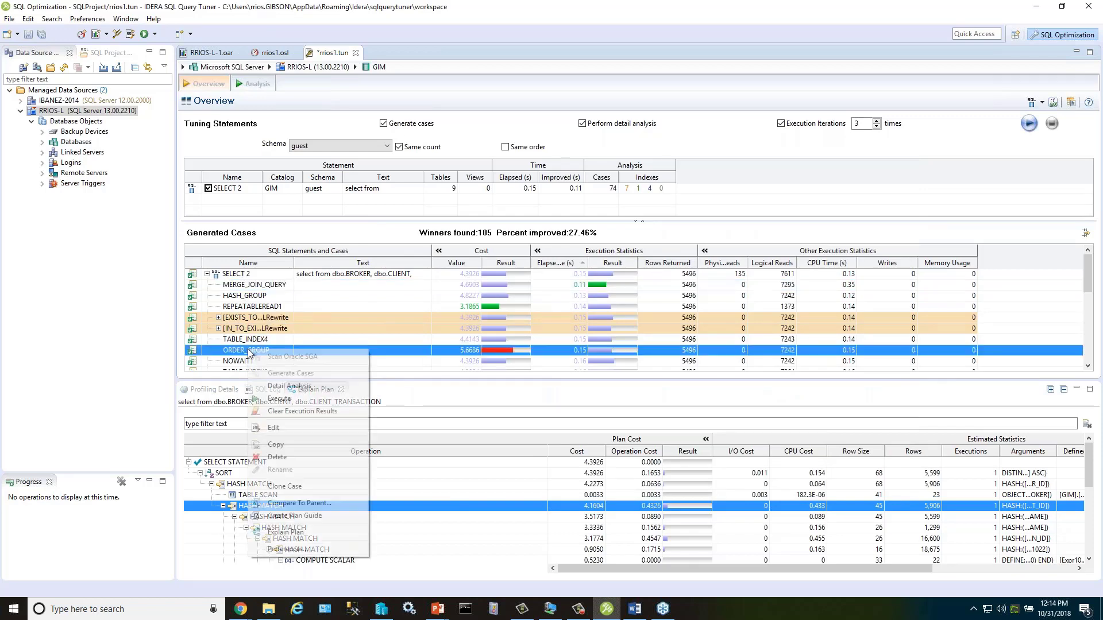
click(248, 297)
right_click(250, 297)
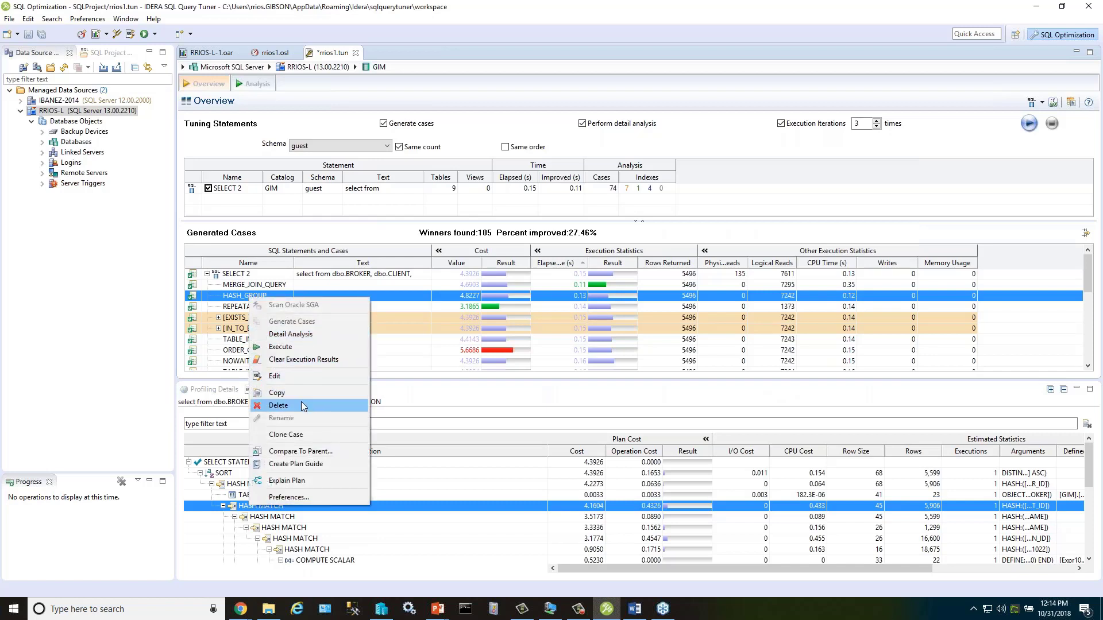
click(301, 484)
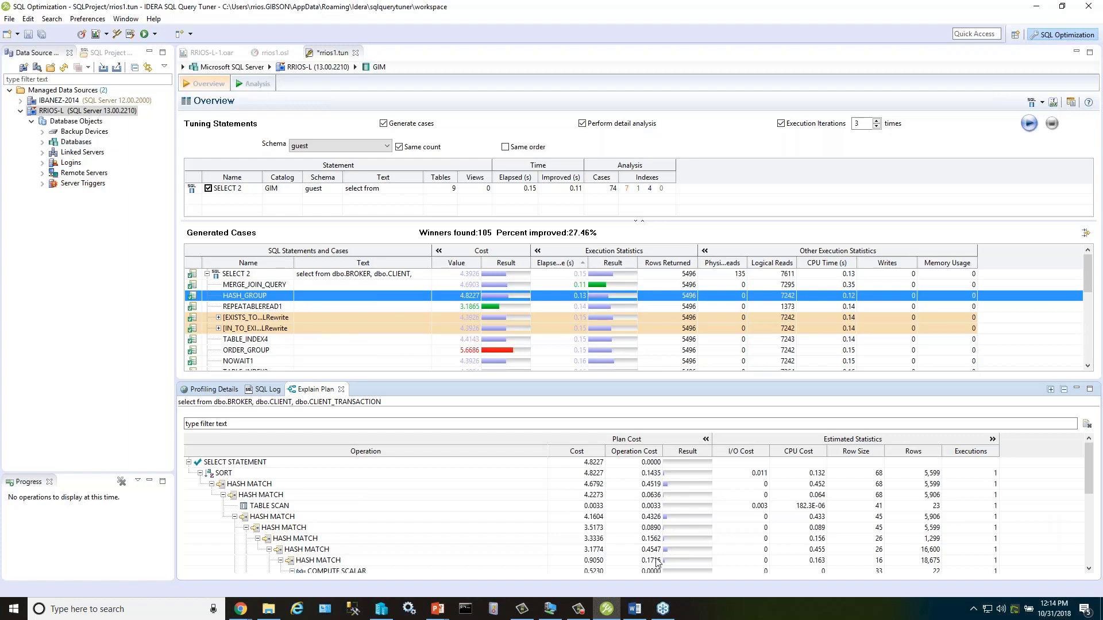
drag(1094, 463, 1102, 428)
click(224, 391)
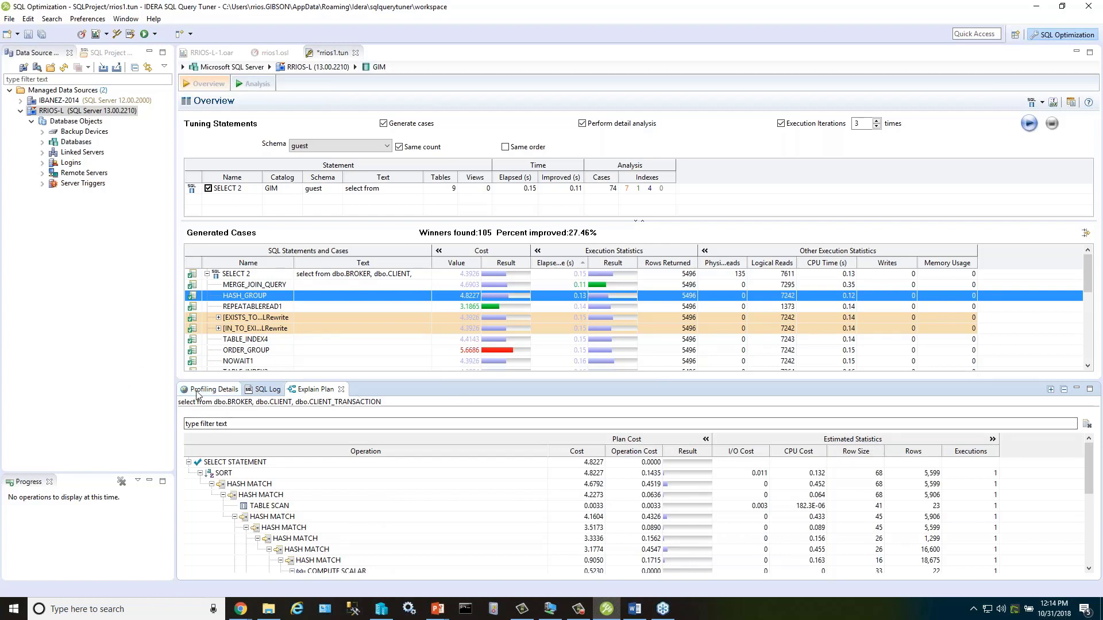
click(332, 391)
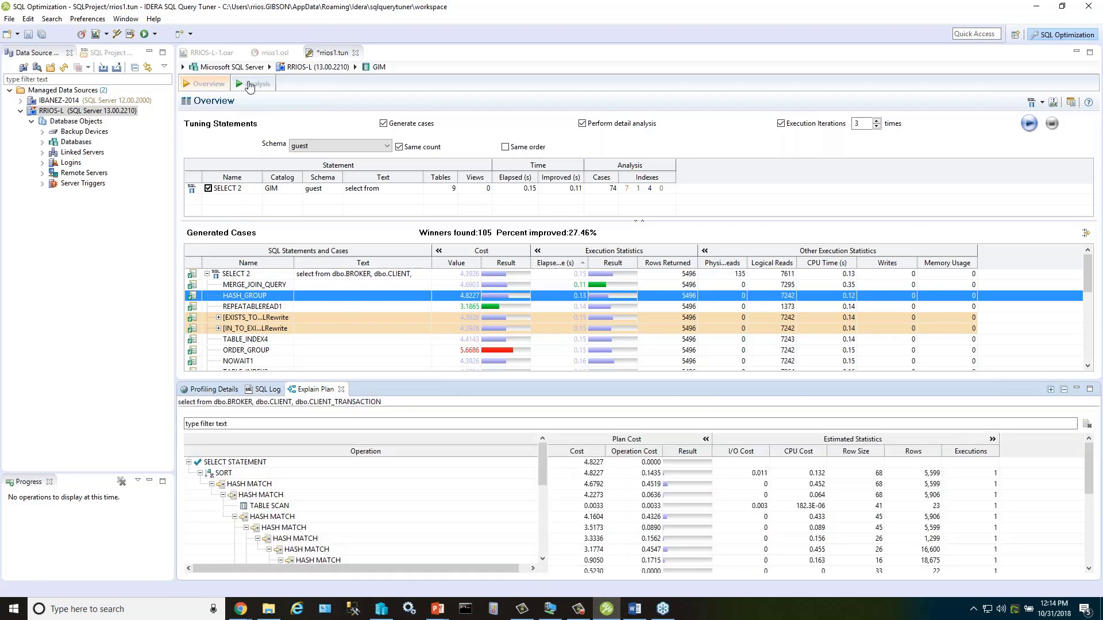
Step: Open the SQL analysis of SELECT 2 and examine the tables, indexes and joins in its enlarged diagram
click(251, 85)
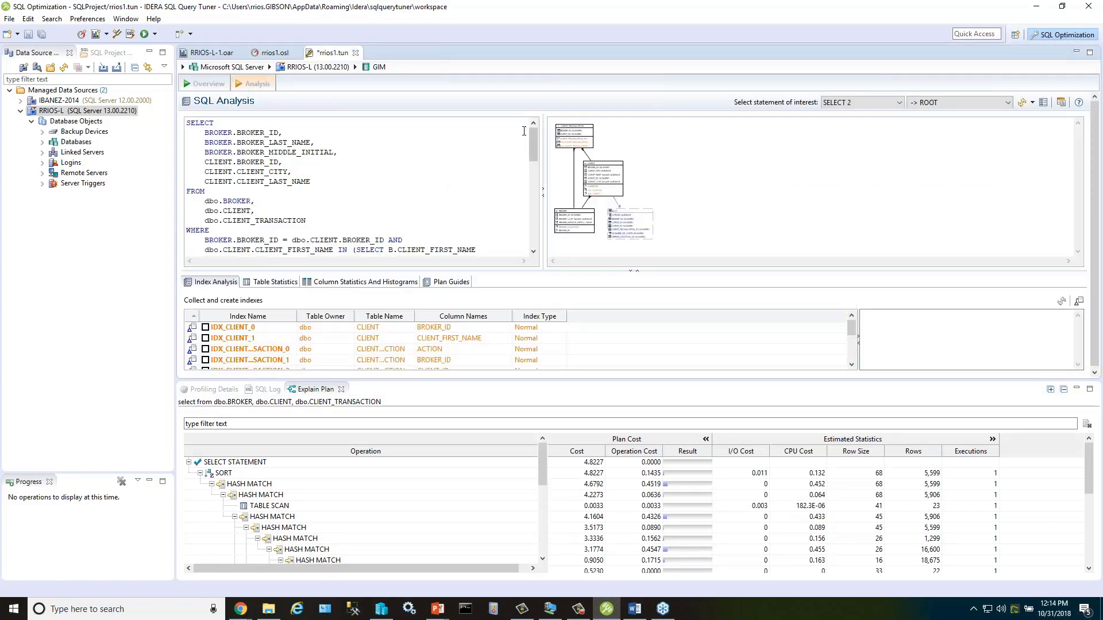
mouse_move(532, 143)
mouse_down()
mouse_move(532, 224)
mouse_move(531, 143)
mouse_up()
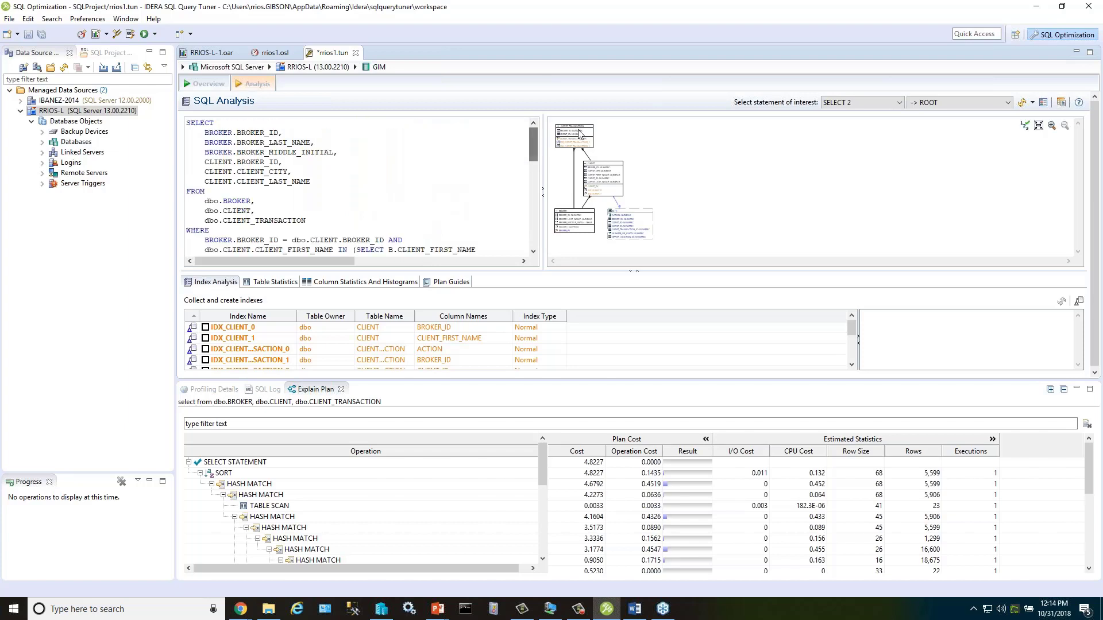
click(1051, 126)
click(1051, 125)
click(1051, 126)
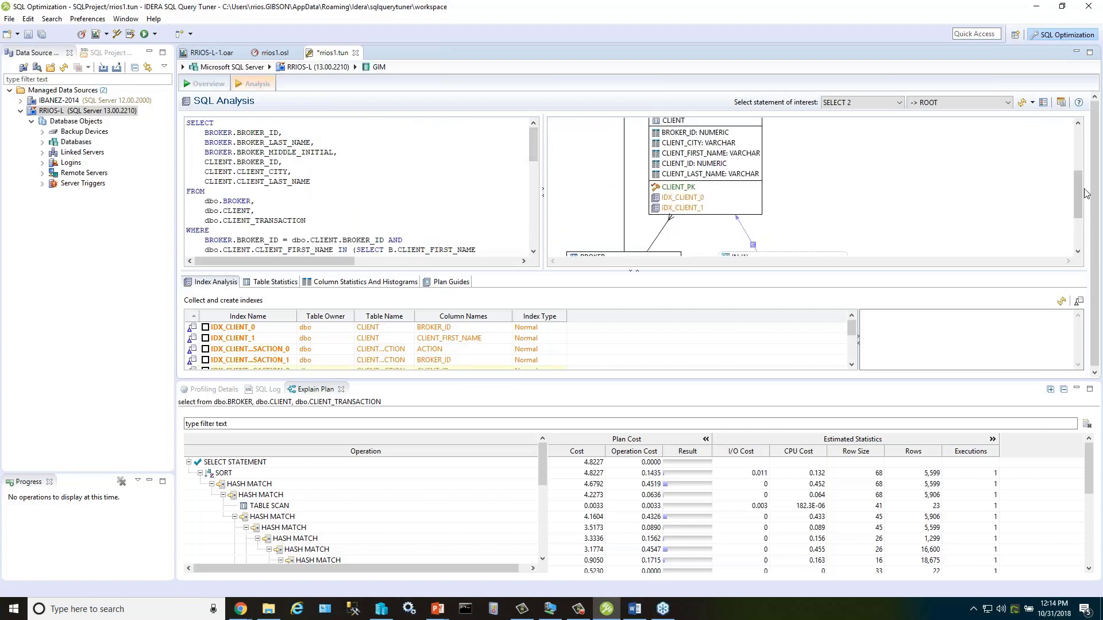
drag(1080, 199, 1079, 140)
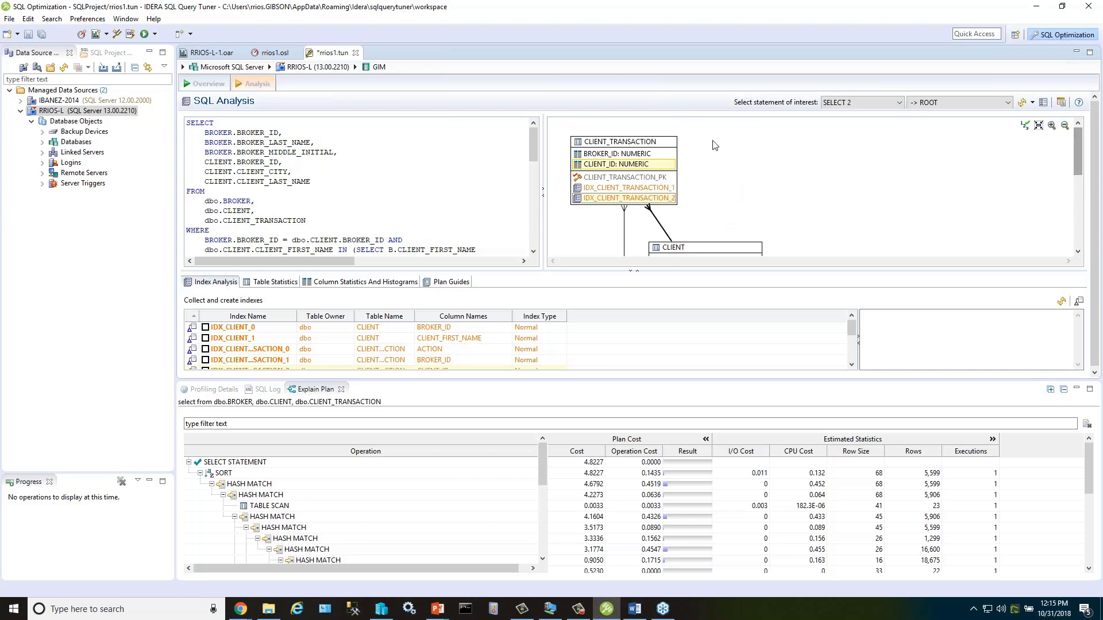
drag(1079, 150, 1078, 220)
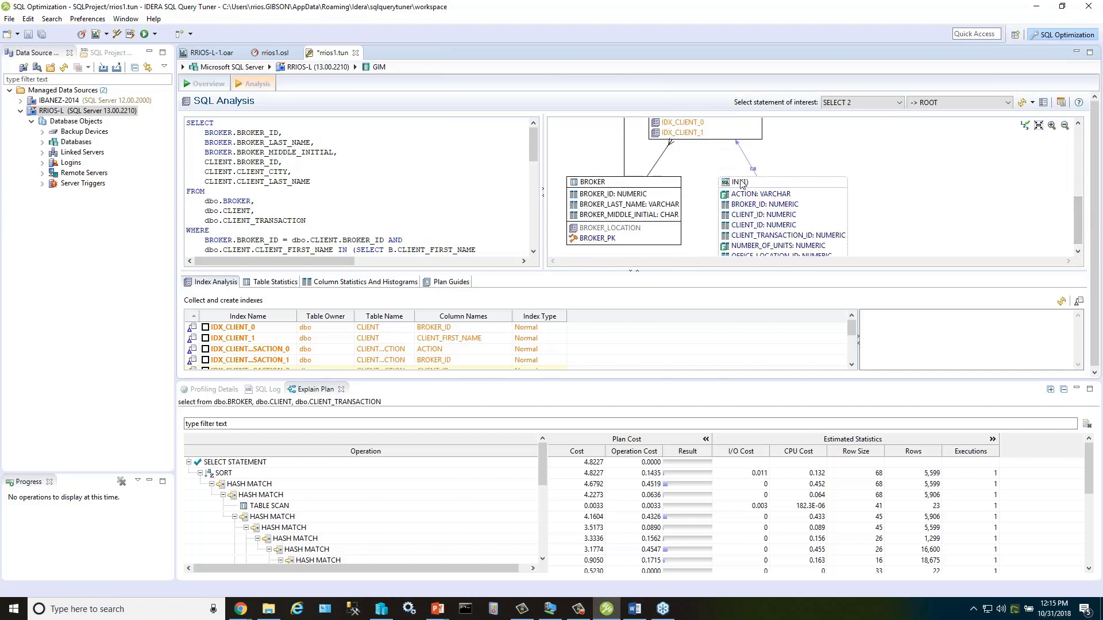
Step: Select the IN (1) subquery in the diagram to highlight its code in the SQL text
click(741, 182)
scroll(533, 150, down, 3)
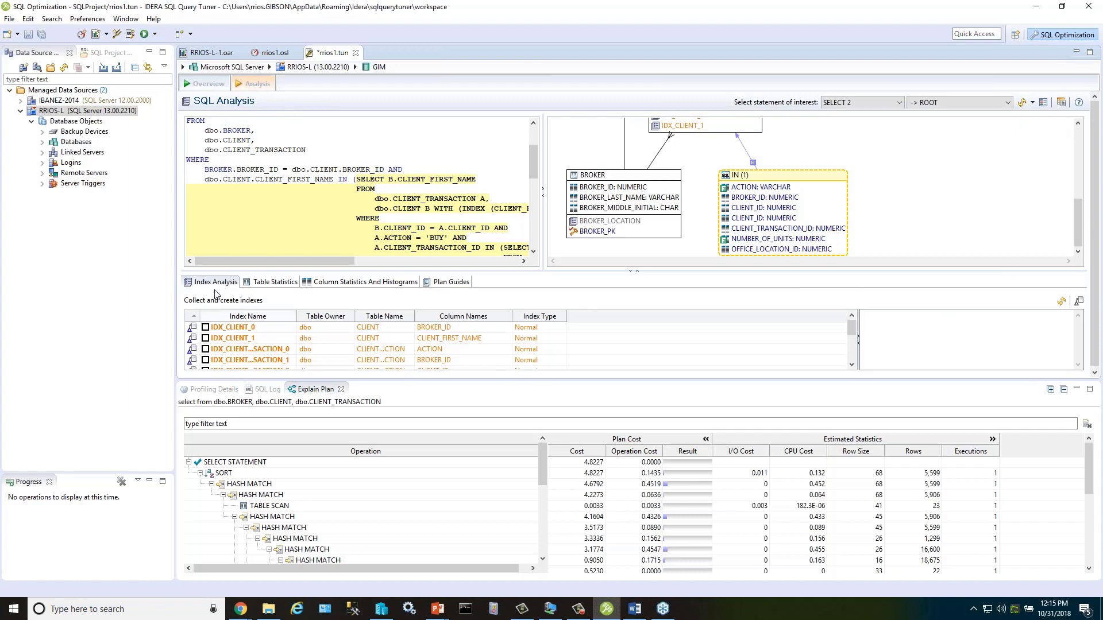
key(alt+Tab)
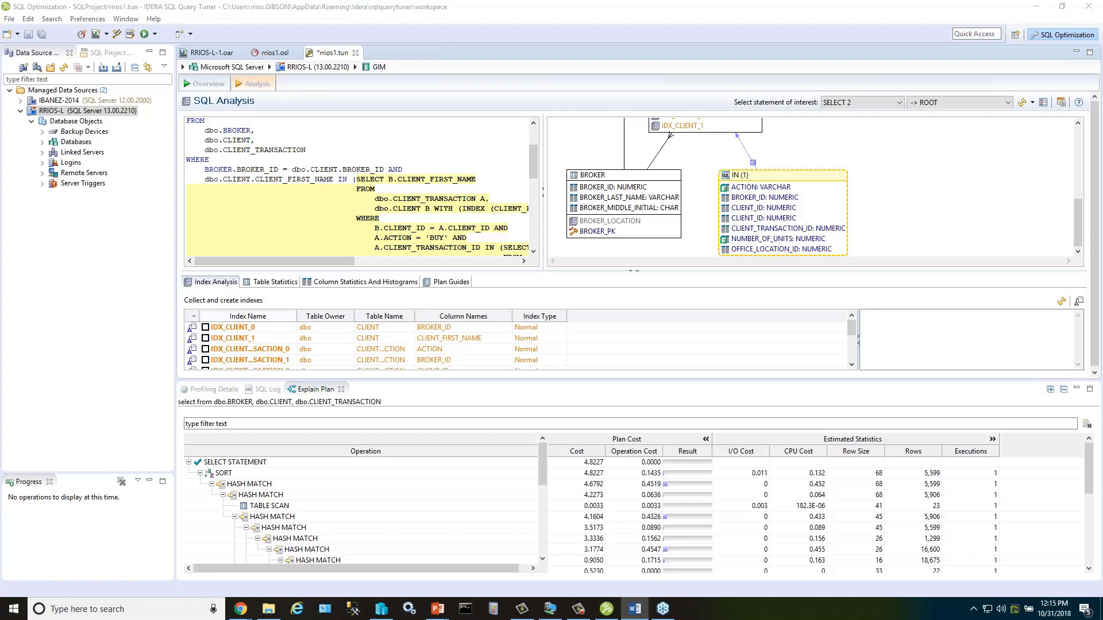
Step: Review the index analysis list for the statement and display the explanation for the BROKER_LOCATION index
mouse_move(852, 328)
mouse_down()
mouse_move(853, 358)
mouse_move(855, 348)
mouse_up()
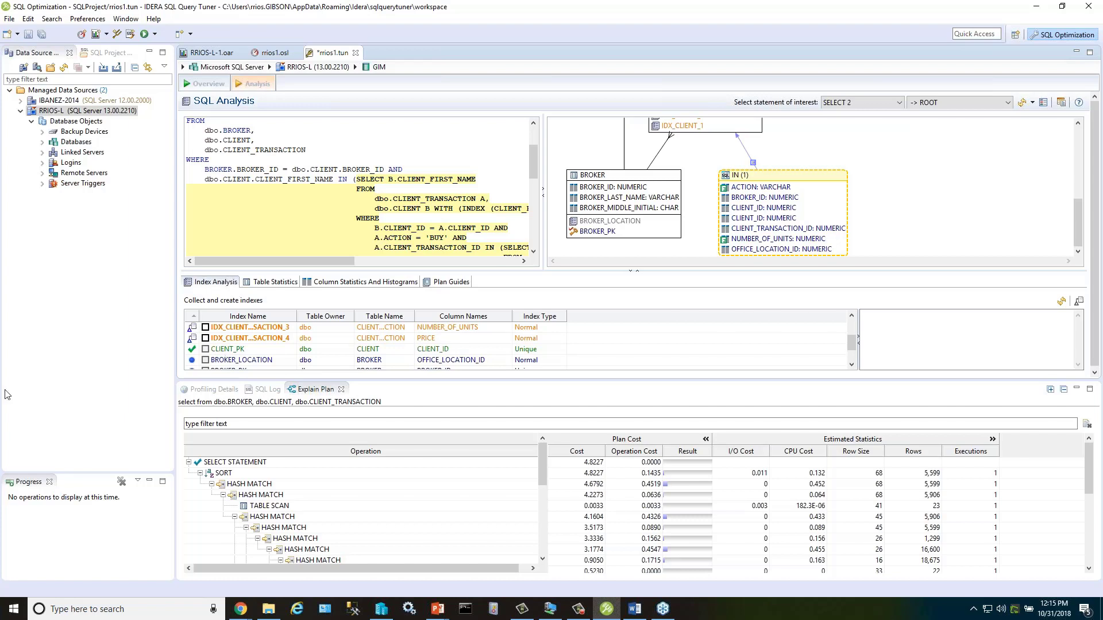
click(851, 365)
click(851, 366)
click(852, 366)
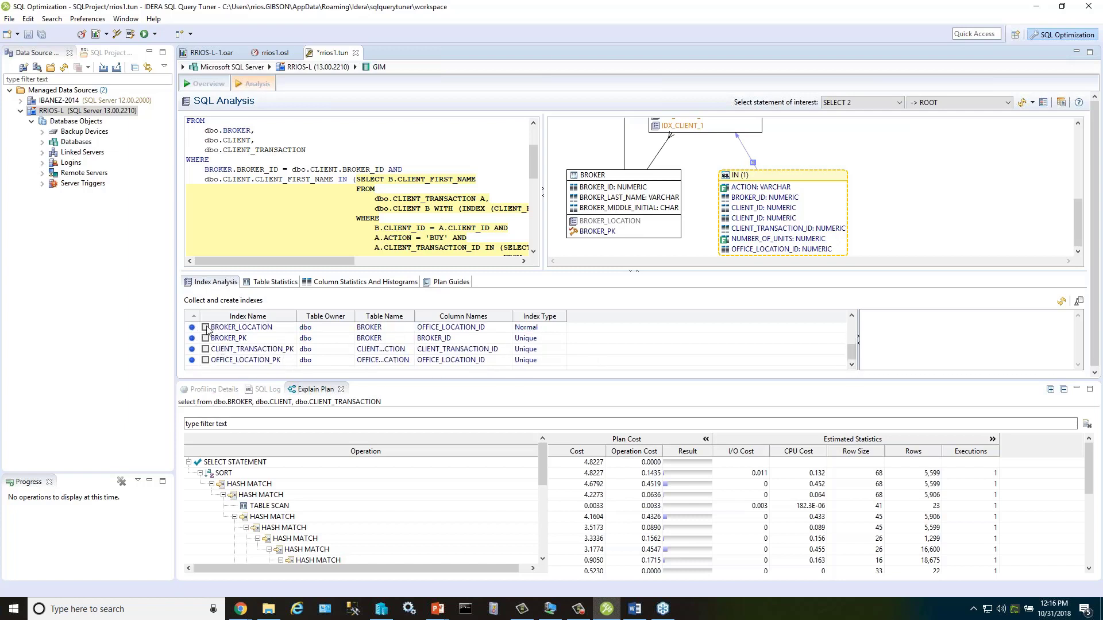
click(242, 328)
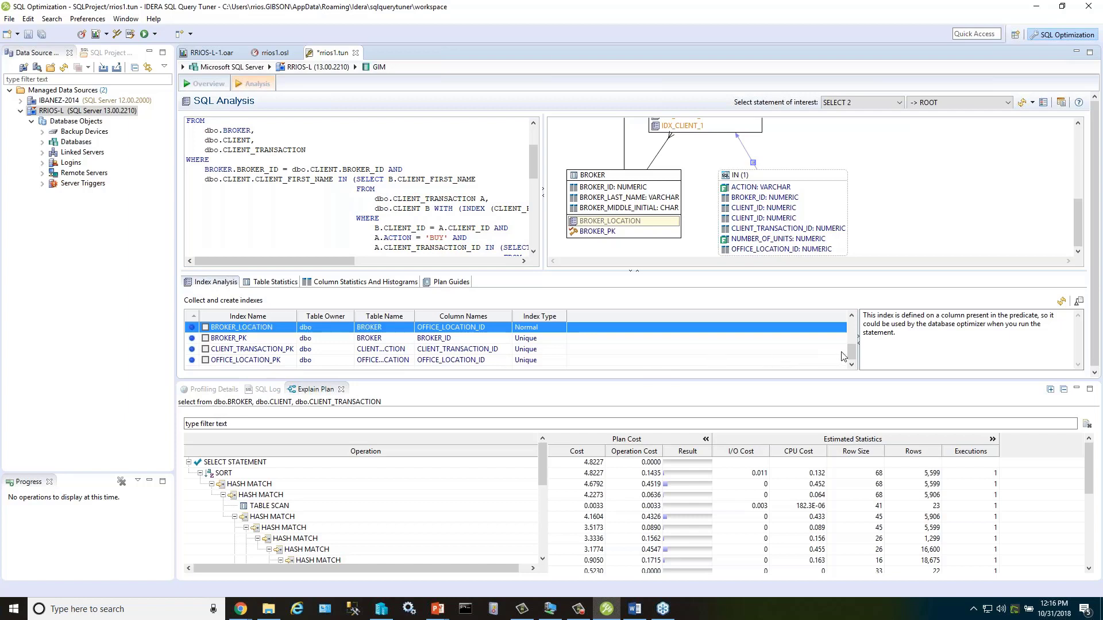
drag(854, 352, 854, 324)
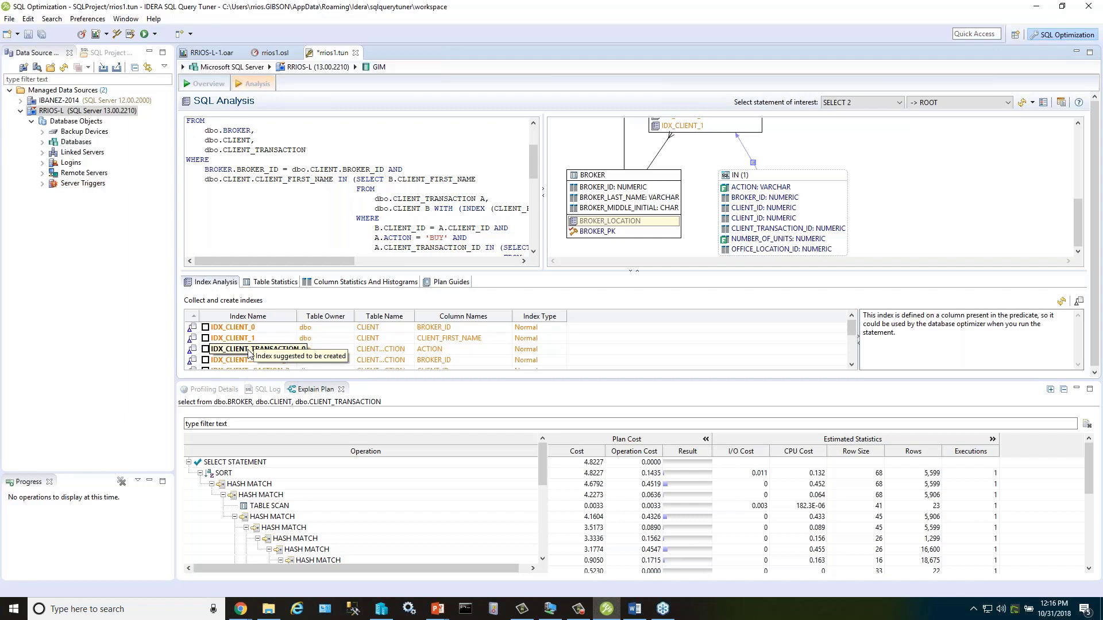
Step: Mark the suggested IDX_CLIENT_1 index for creation, display its index actions without running any, and view the table statistics
click(233, 343)
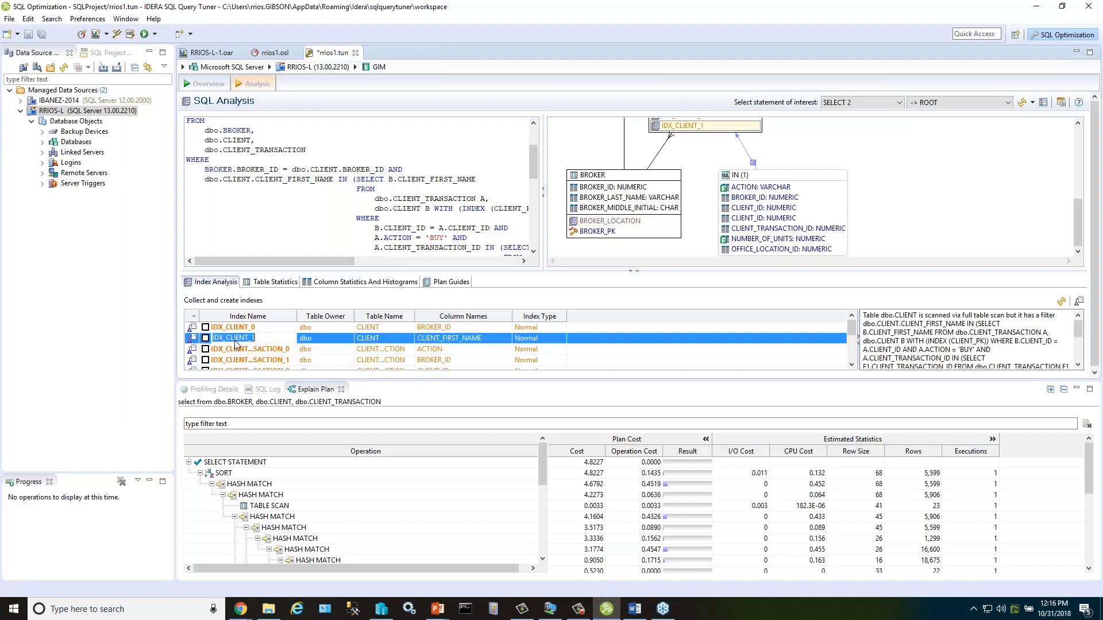
click(205, 338)
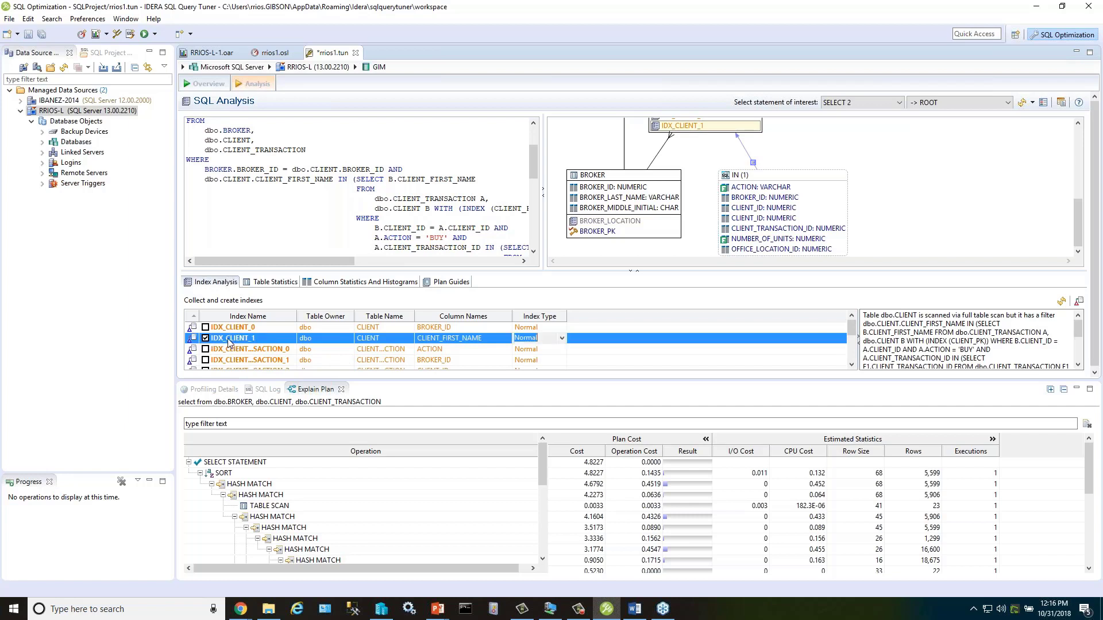
right_click(230, 340)
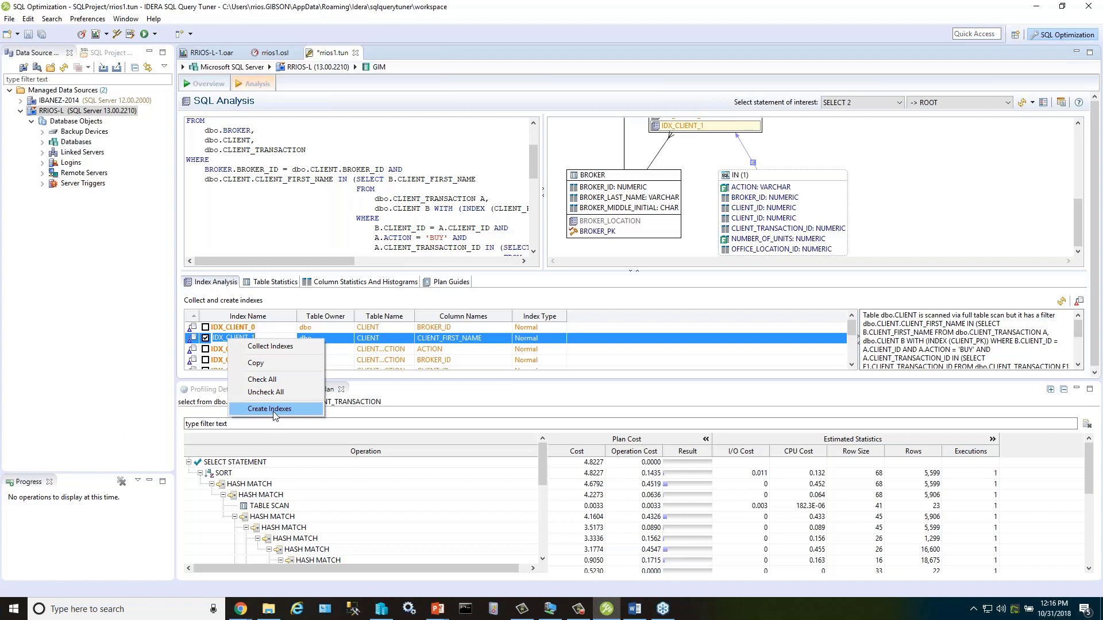
click(540, 291)
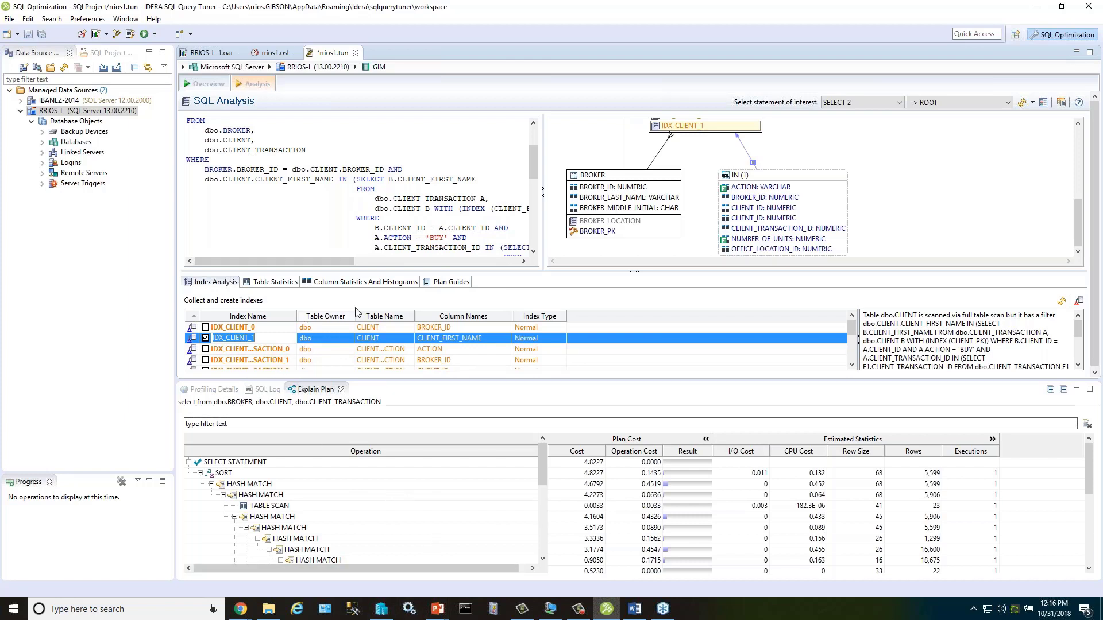
click(270, 282)
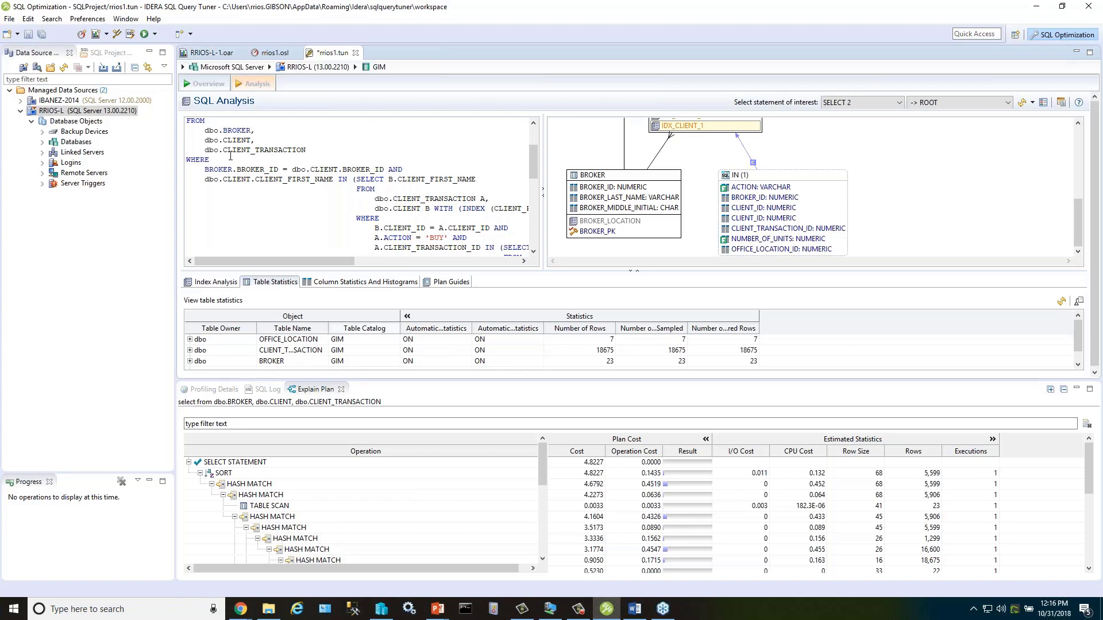
Step: Return to the generated cases overview and select the REPEATABLEREAD1 case, followed by the IN_TO_EXISTS rewrite
click(205, 87)
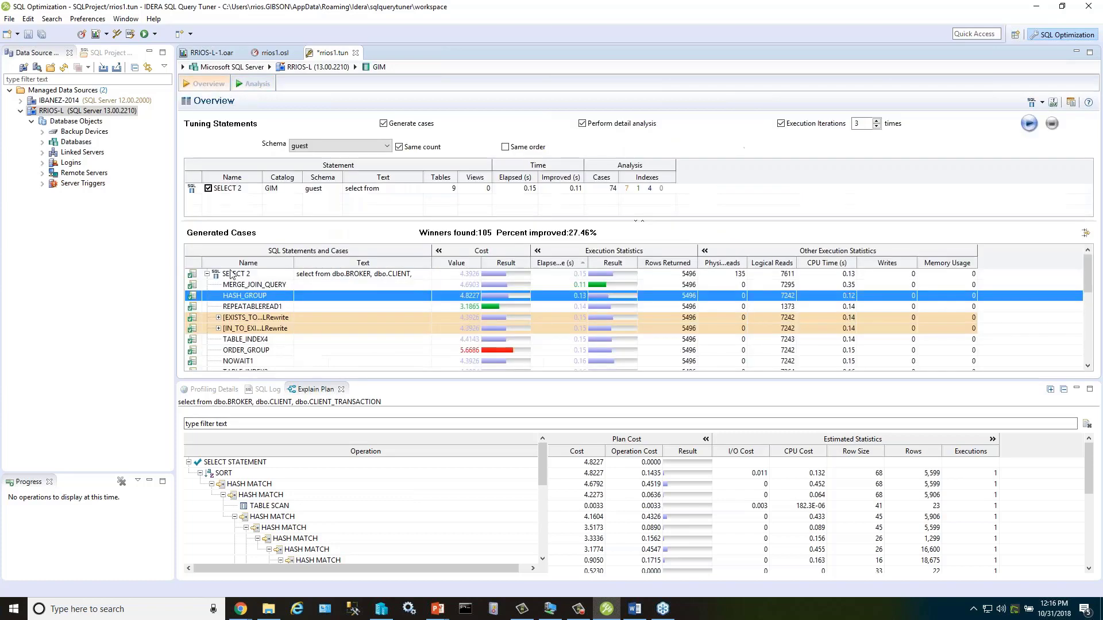
click(343, 306)
click(335, 328)
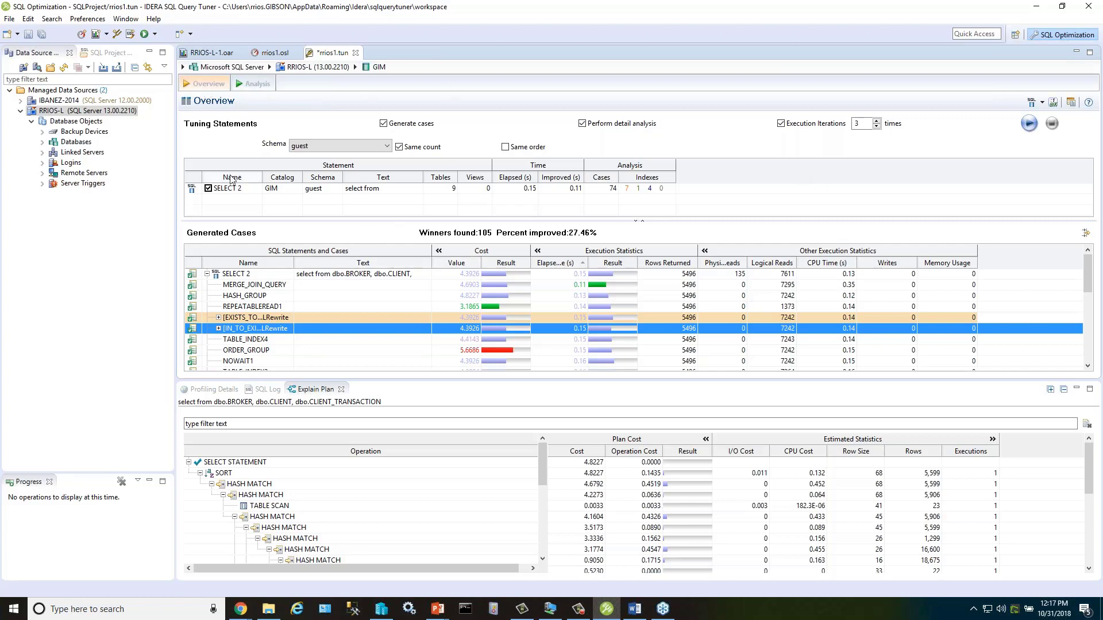
Step: Open the server's profile session and display the explanation of the LCK_M_IX wait event
click(224, 56)
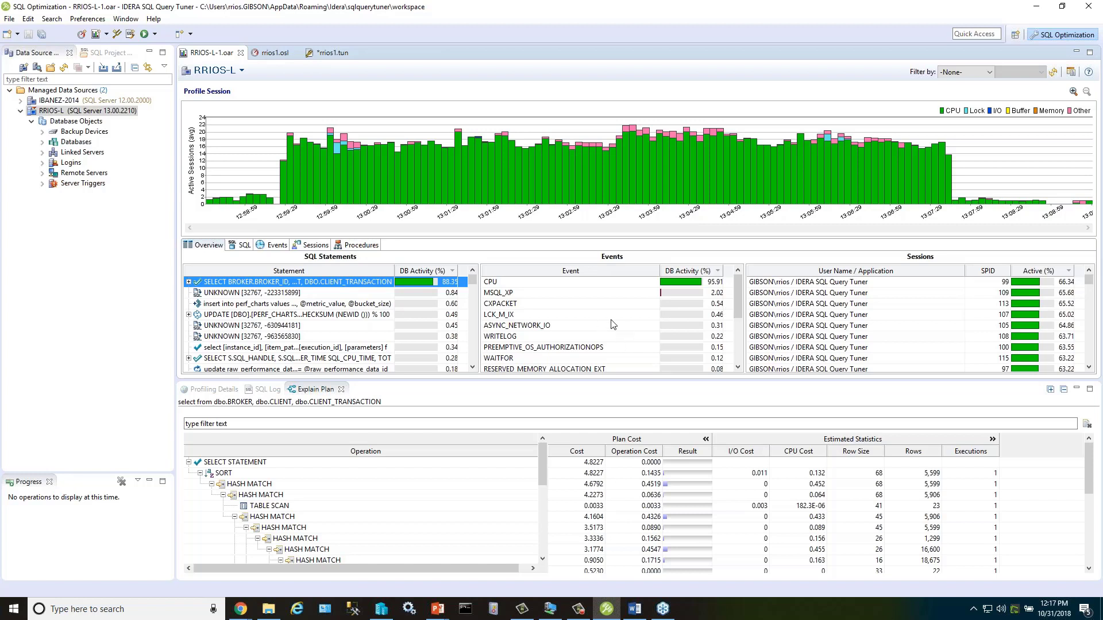
mouse_move(613, 322)
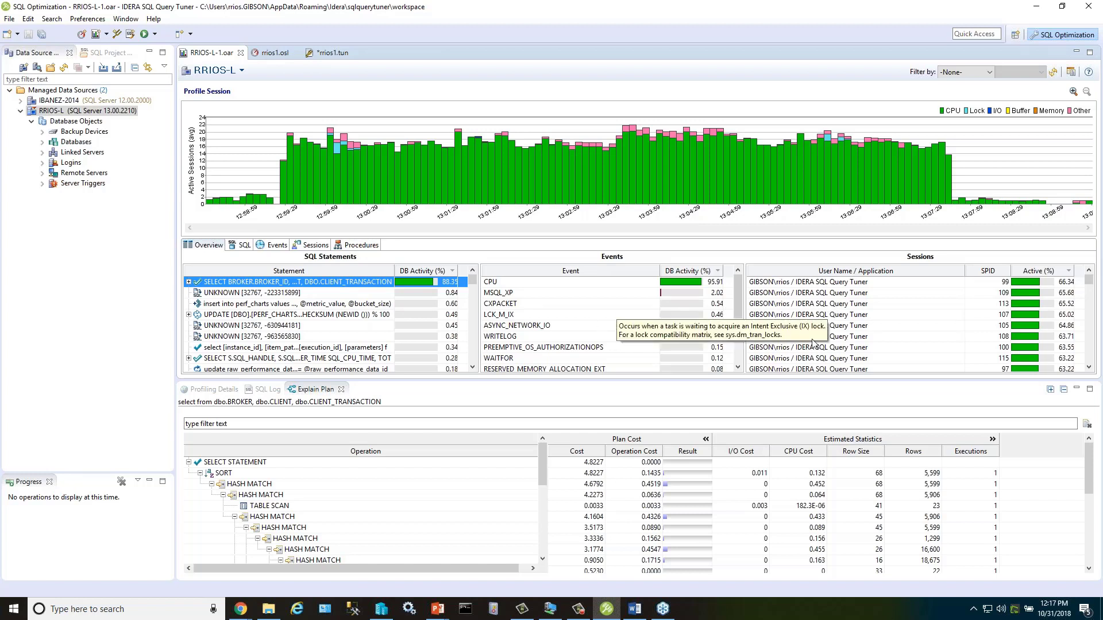
Step: Return to the tuning session's generated cases, select ORDER_GROUP and widen the Physical Reads column to fit its heading
click(331, 56)
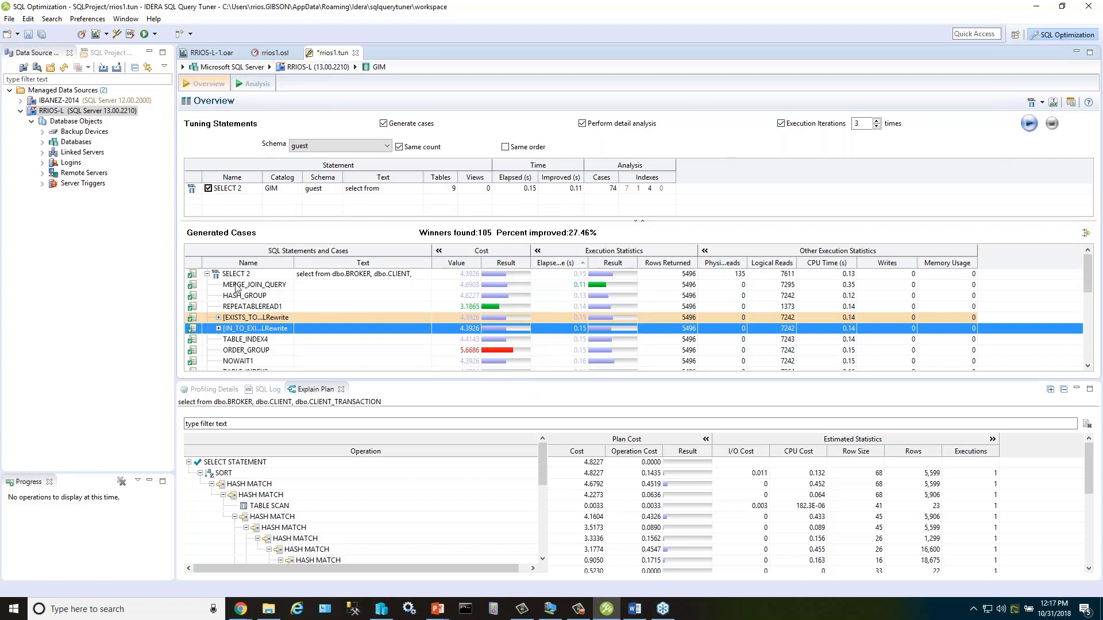
mouse_move(261, 363)
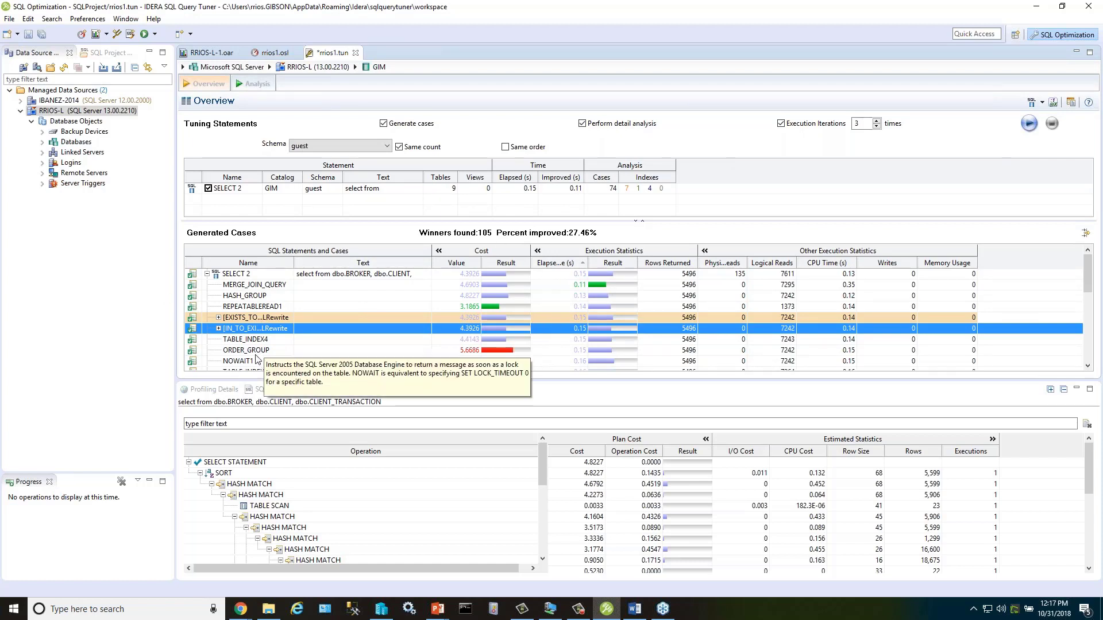
click(256, 352)
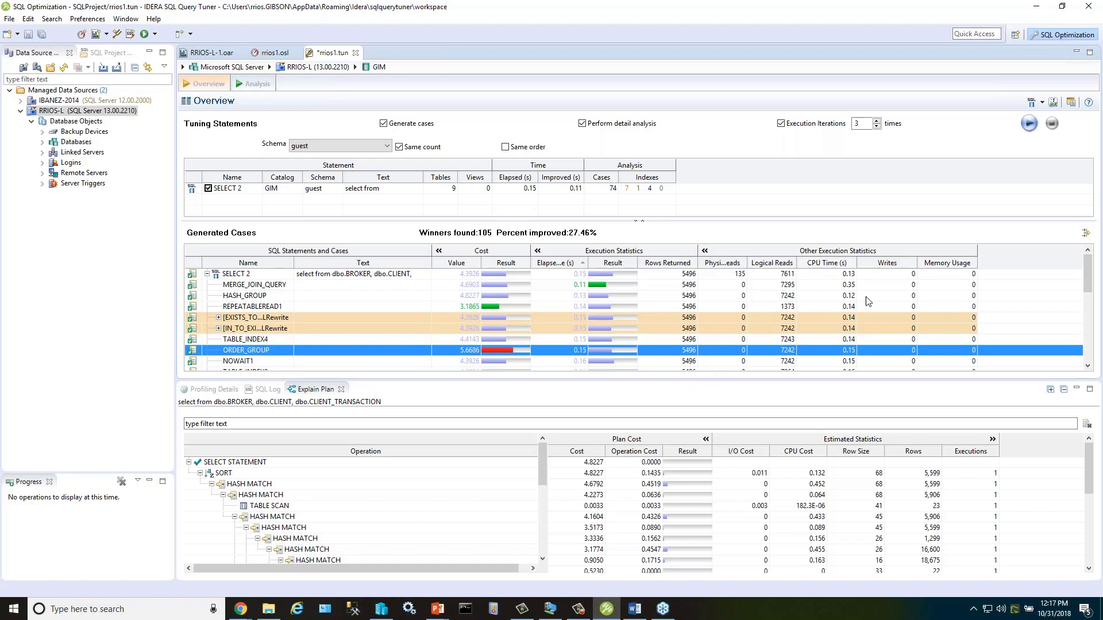
double_click(746, 262)
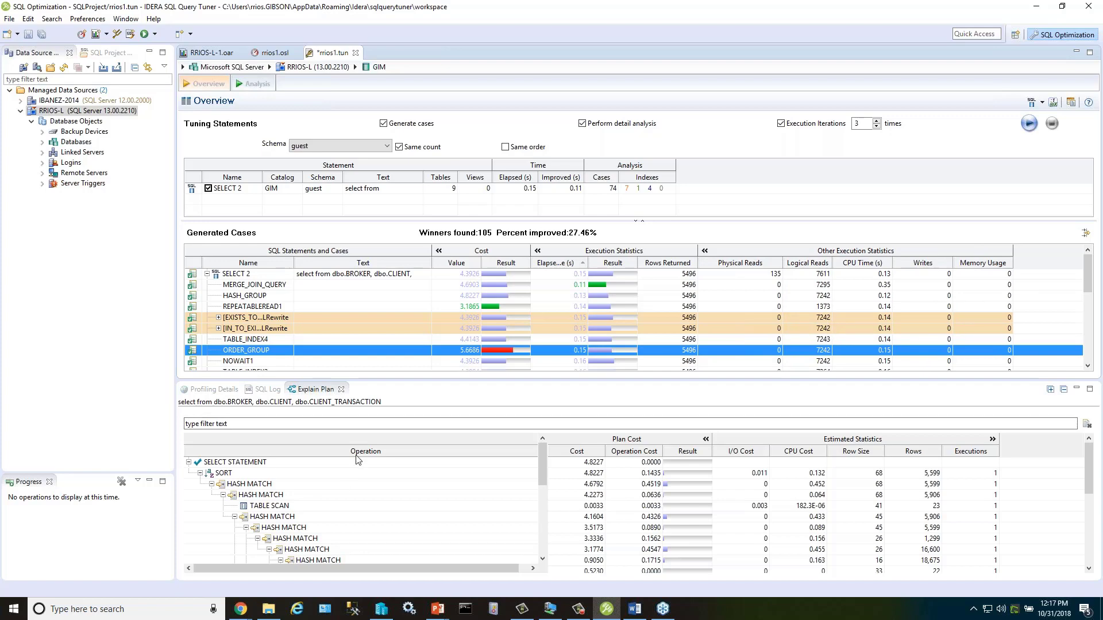
Step: Reopen the SQL analysis of SELECT 2 and display its index analysis list
click(253, 83)
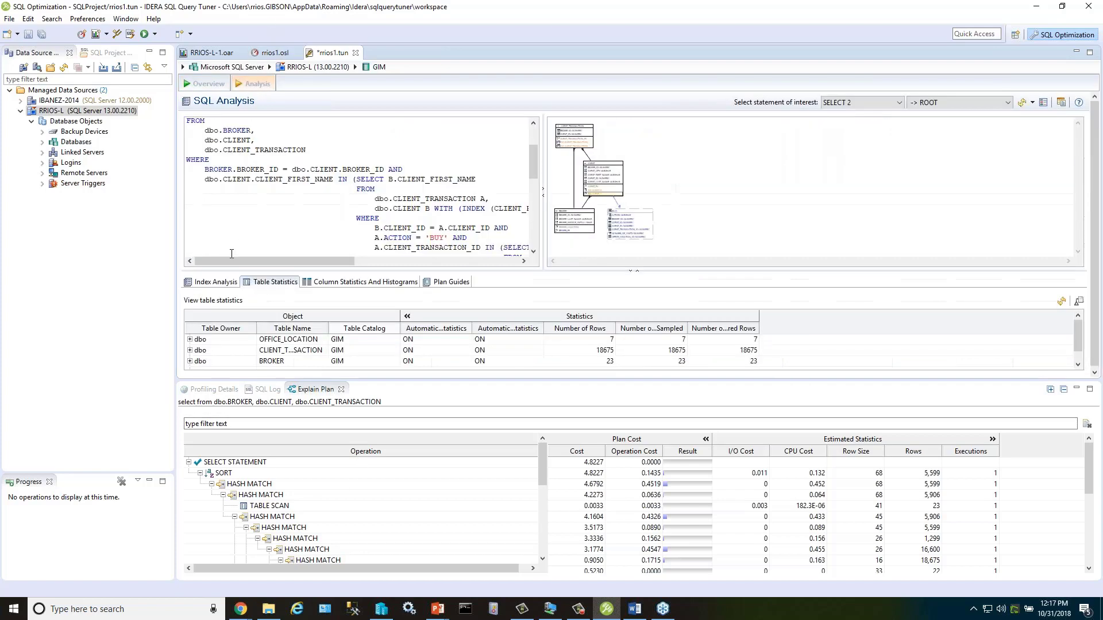
click(221, 282)
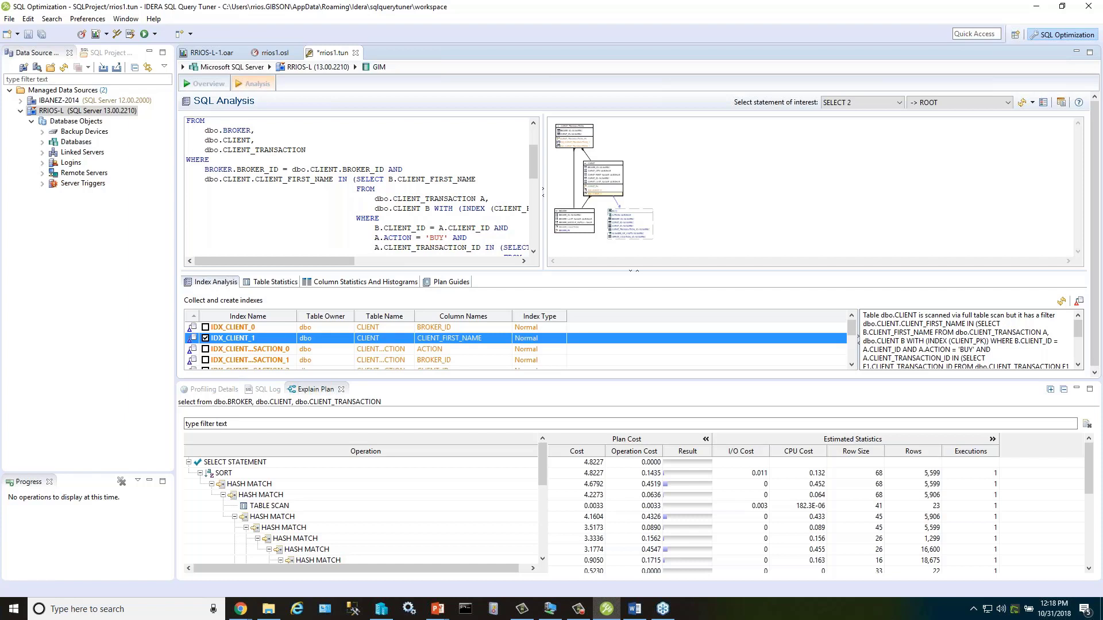
Step: Switch to Chrome and copy the web address of the IDERA SQL Query Tuner datasheet page
click(241, 609)
click(184, 562)
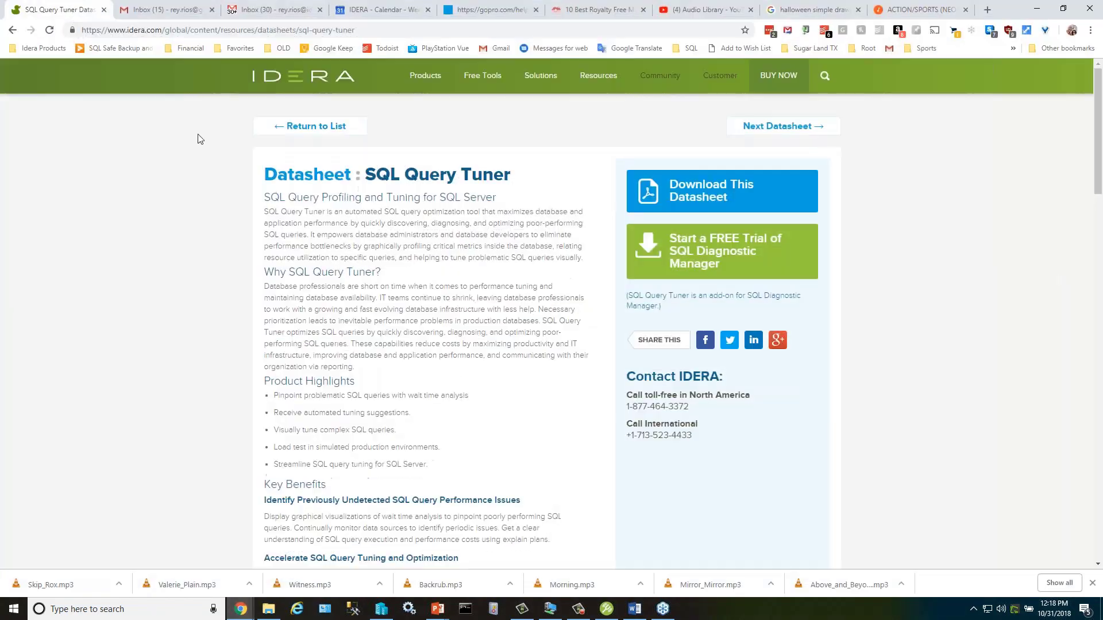
click(194, 27)
right_click(193, 27)
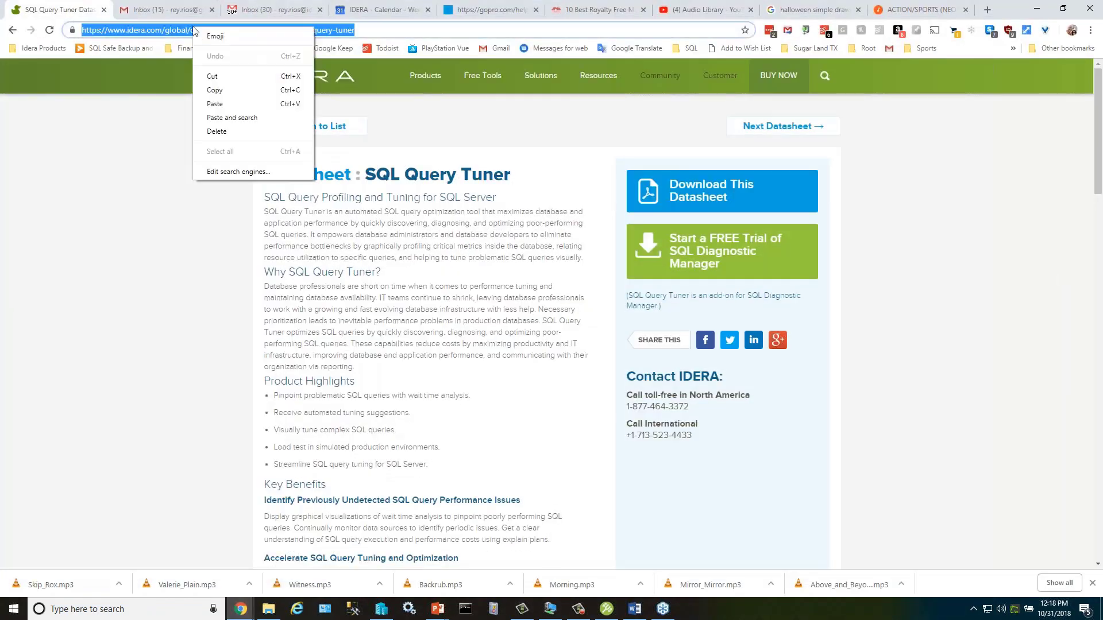
click(218, 91)
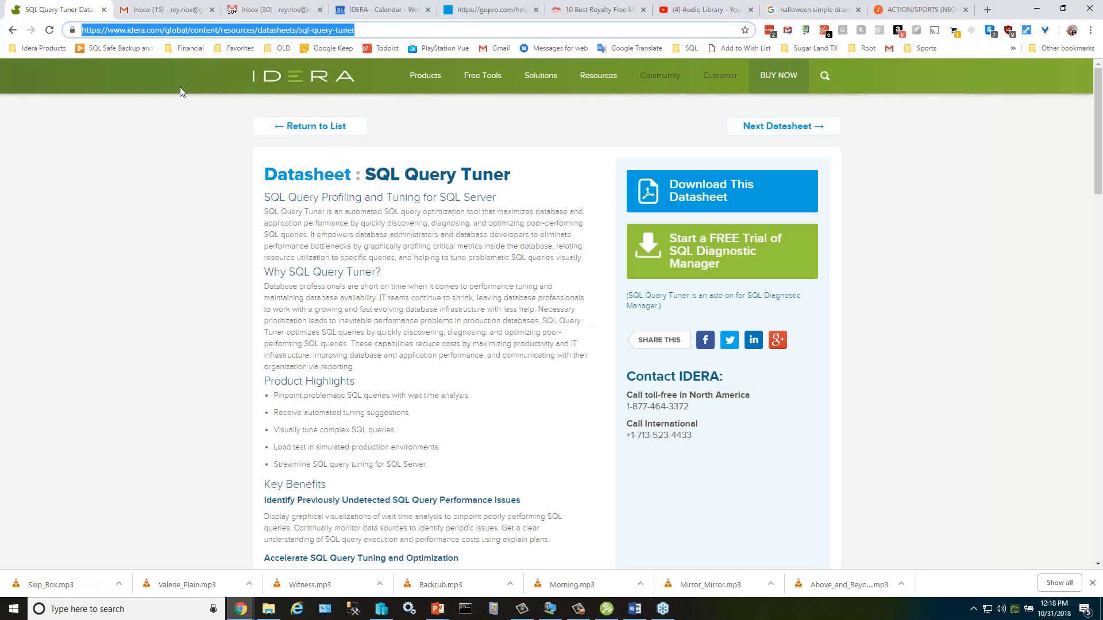
Step: Switch to the running PowerPoint slide show at the SQL Diagnostic Manager Pro slide
key(alt+Tab)
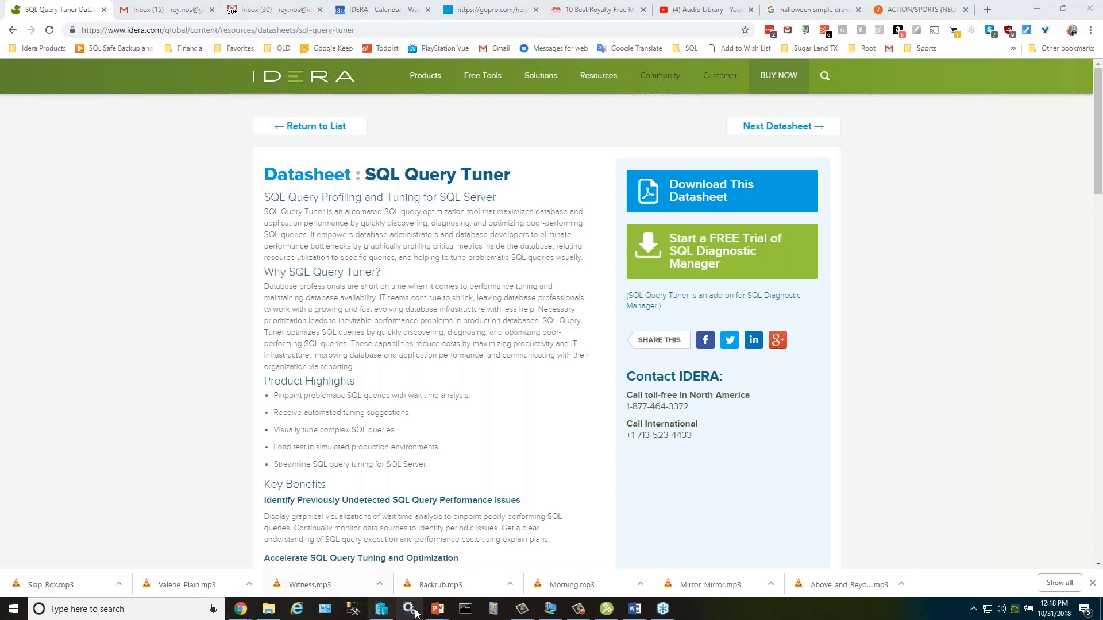
mouse_move(437, 614)
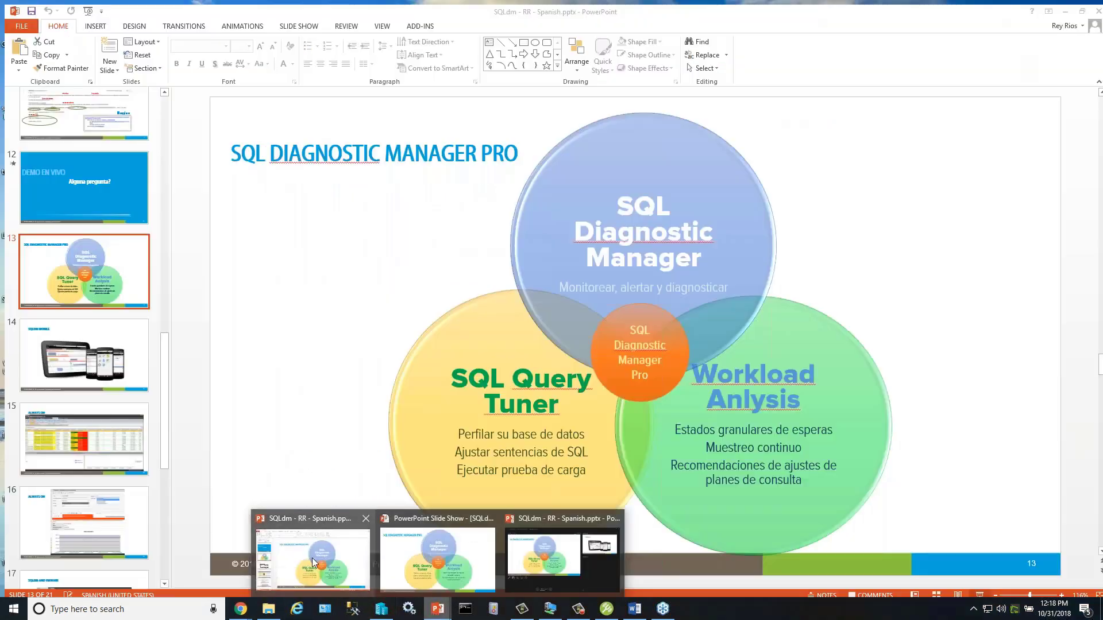
click(400, 560)
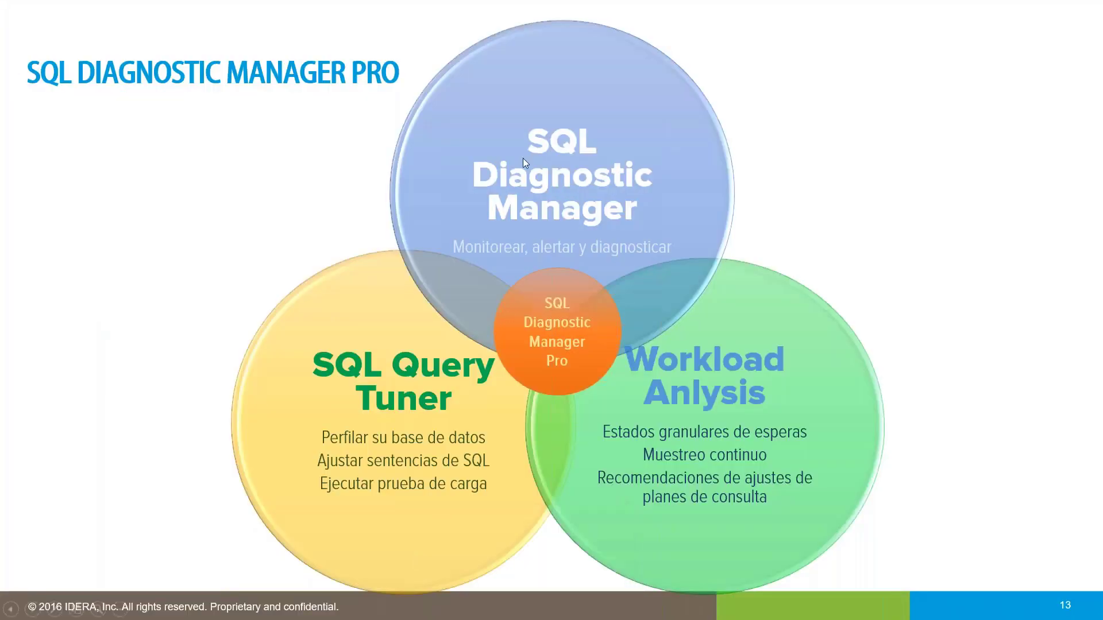